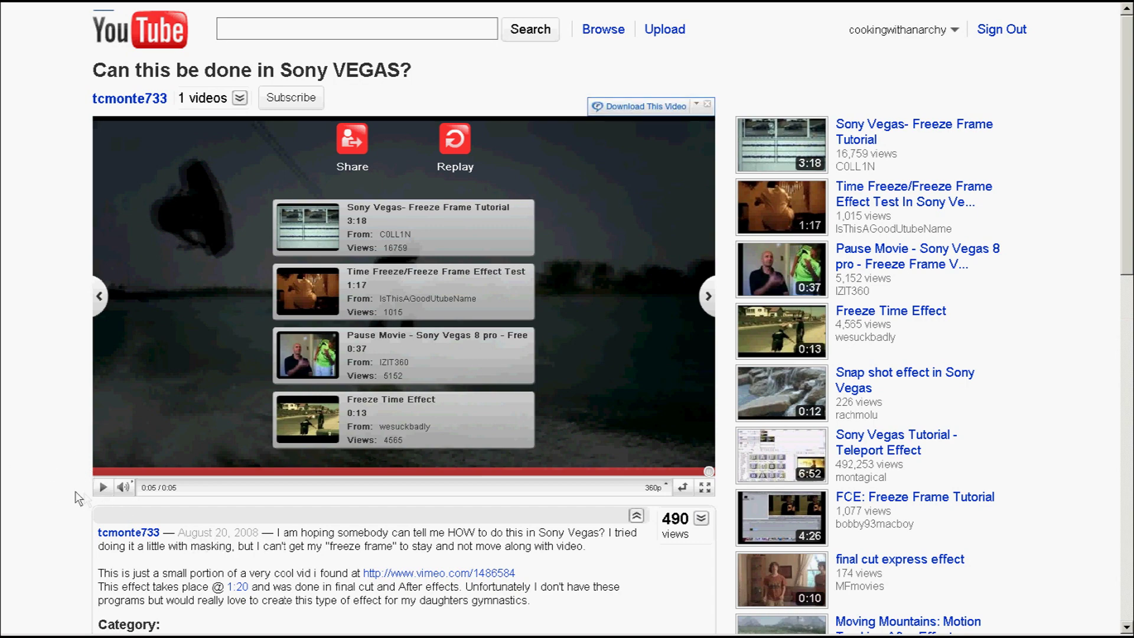
Step: Replay the example skydiving clip from the YouTube end screen to watch its freeze-frame effect
left_click(101, 488)
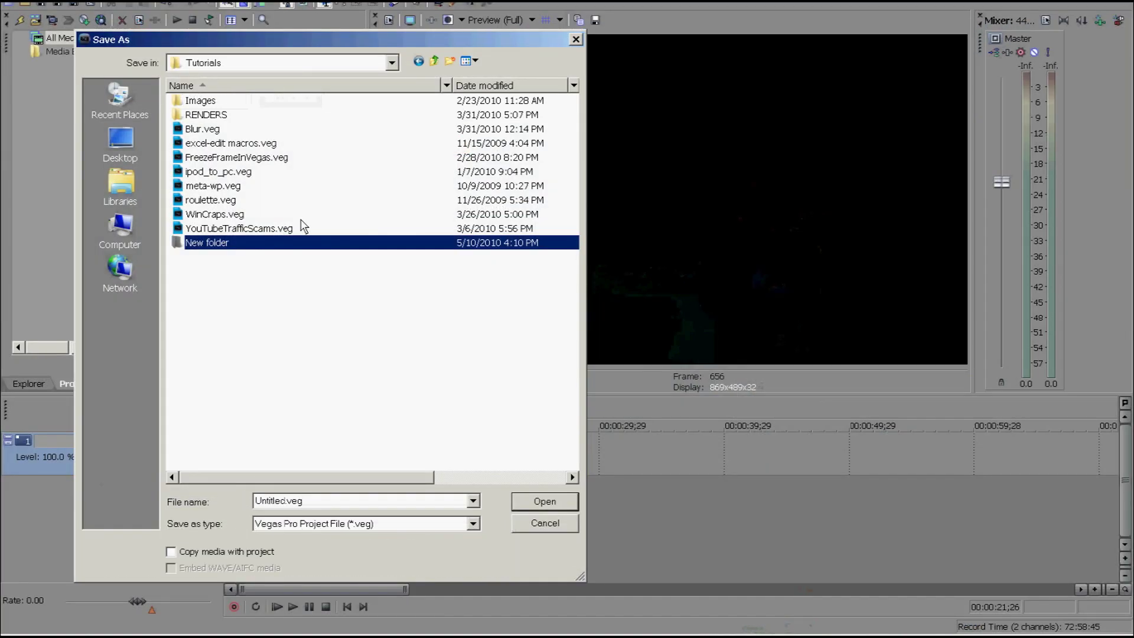
Step: Cancel the Save As dialog and scrub through the Drop Zone footage near the Pic 1 marker
left_click(546, 525)
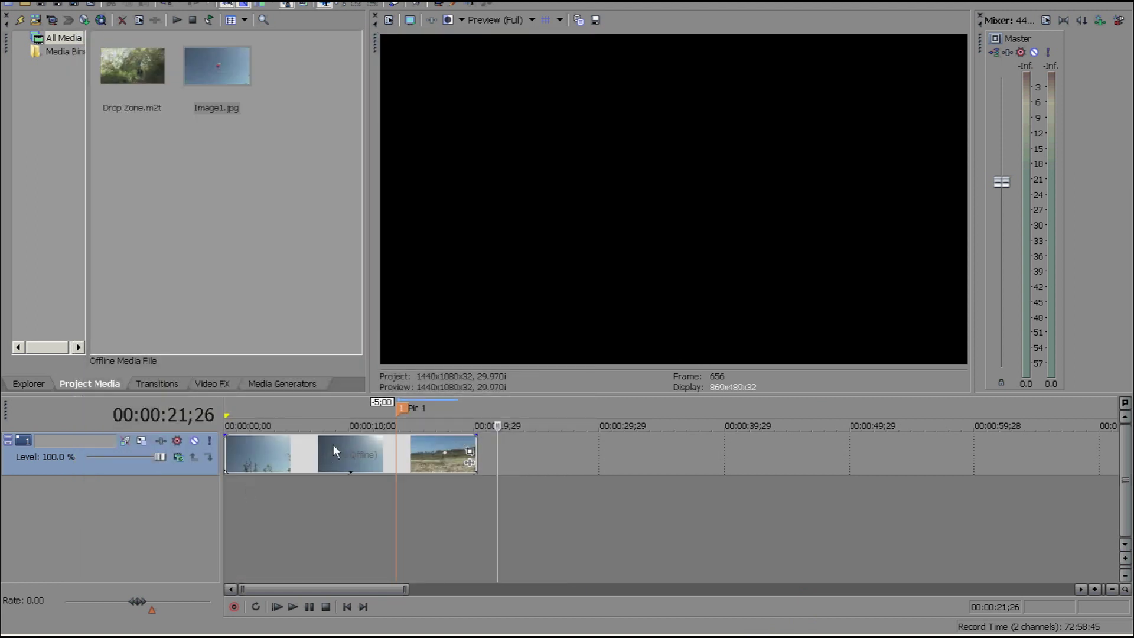
left_click(385, 459)
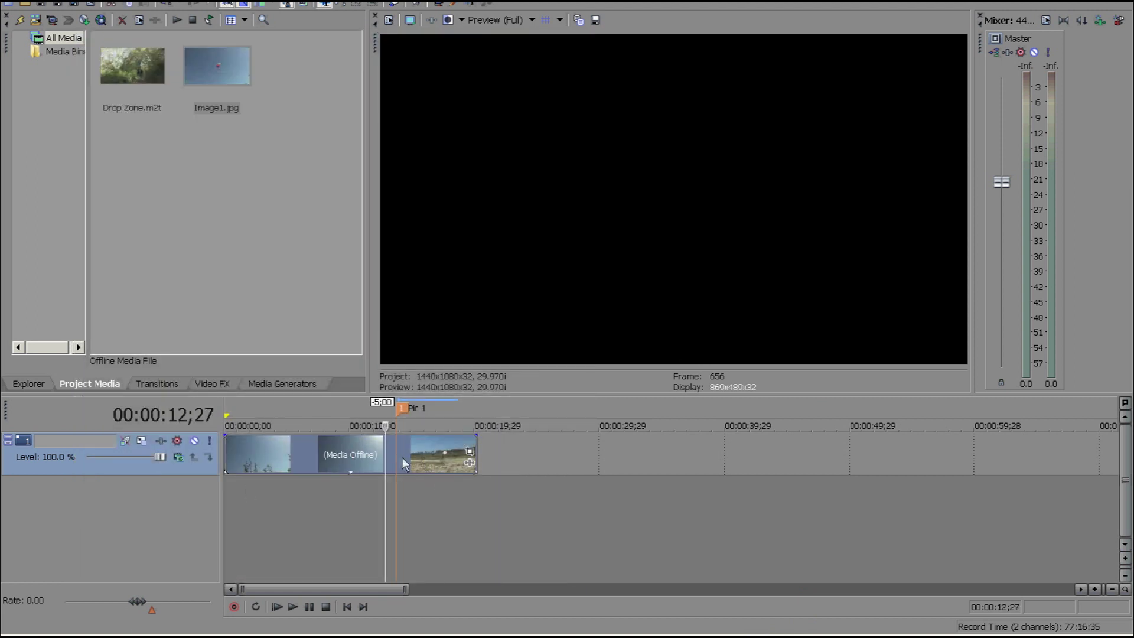
left_click(395, 455)
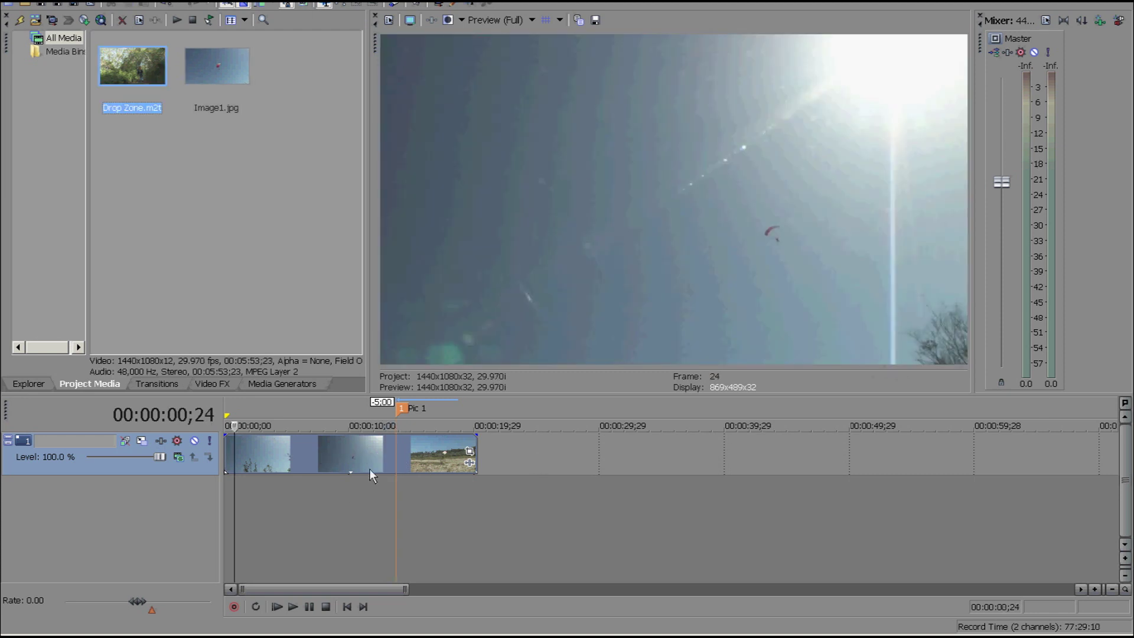
left_click(282, 460)
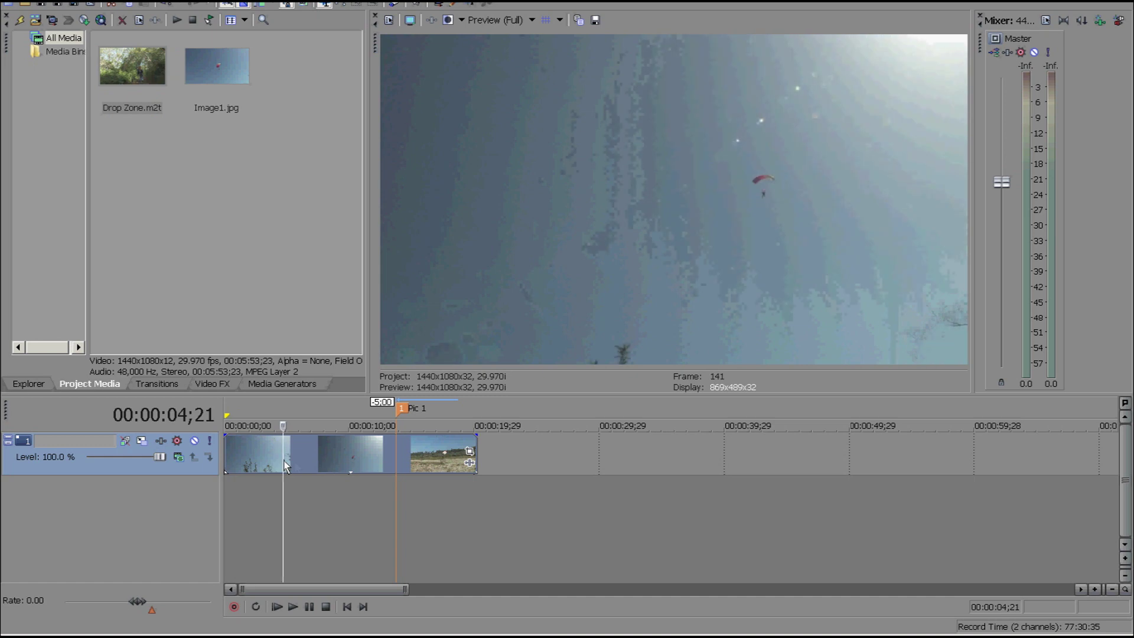
left_click(233, 444)
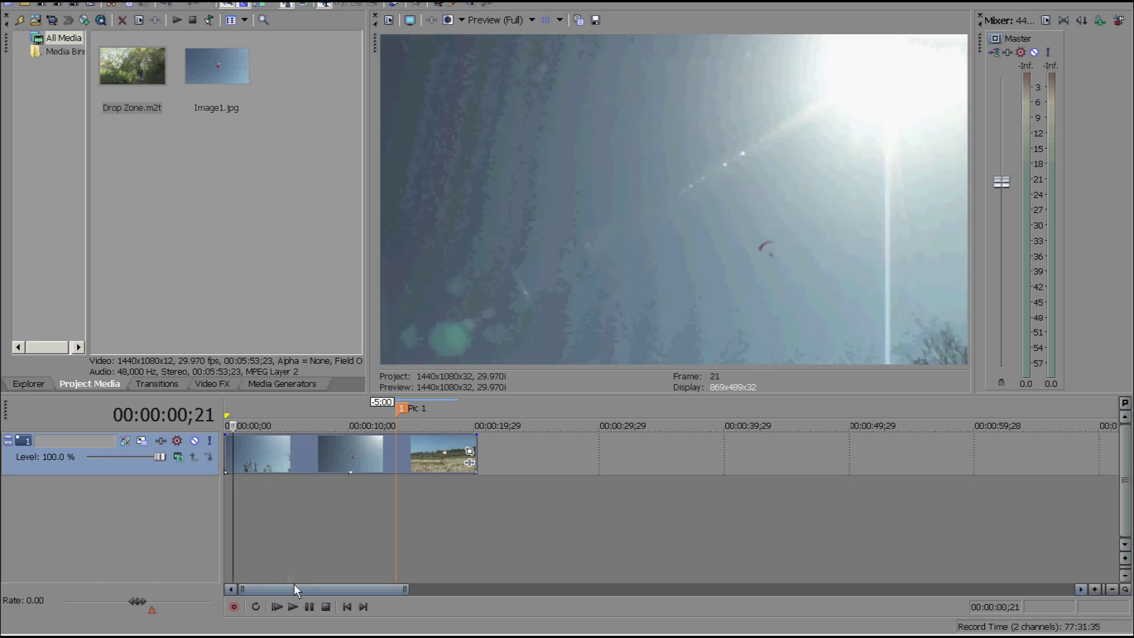
Step: Play the footage from near the start, then park the cursor at the Pic 1 marker (00:00:13;23)
left_click(292, 607)
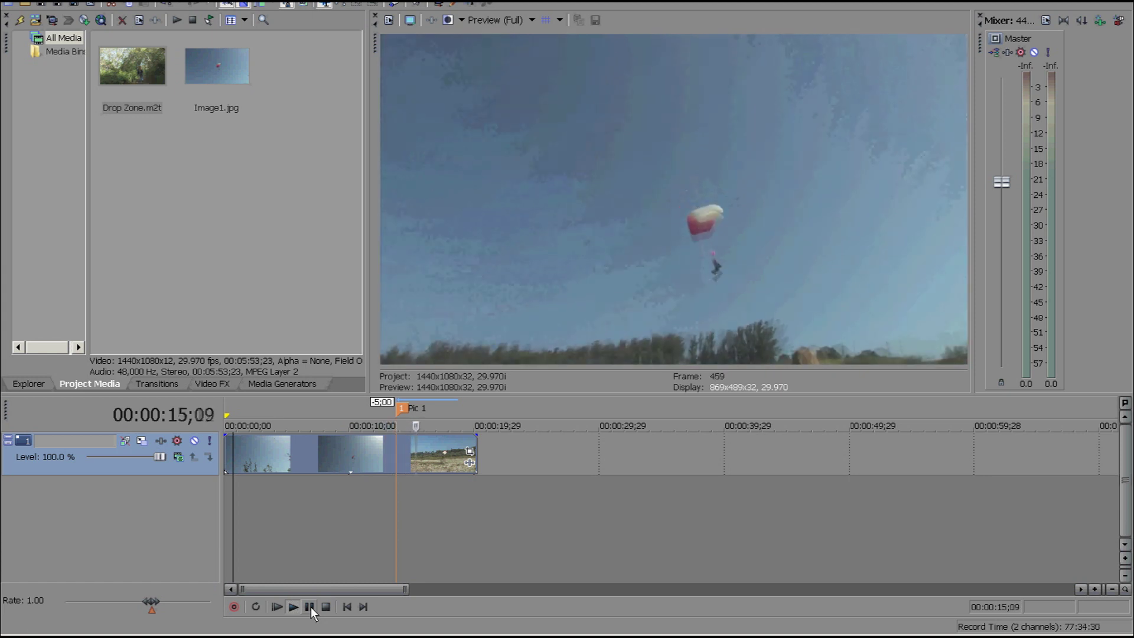
left_click(310, 606)
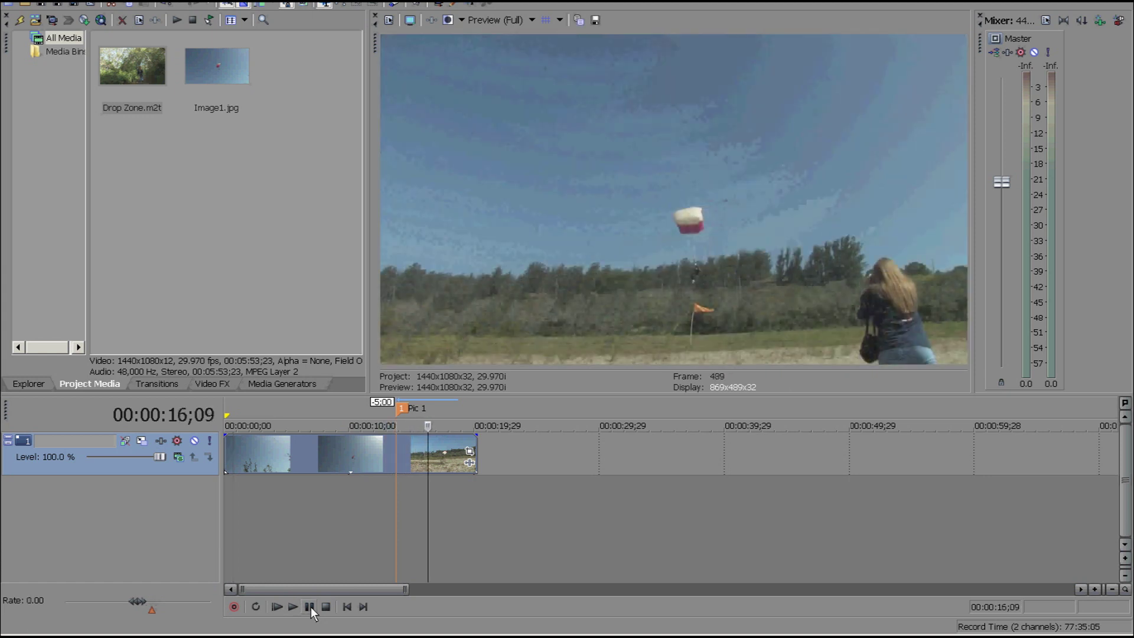
left_click(396, 457)
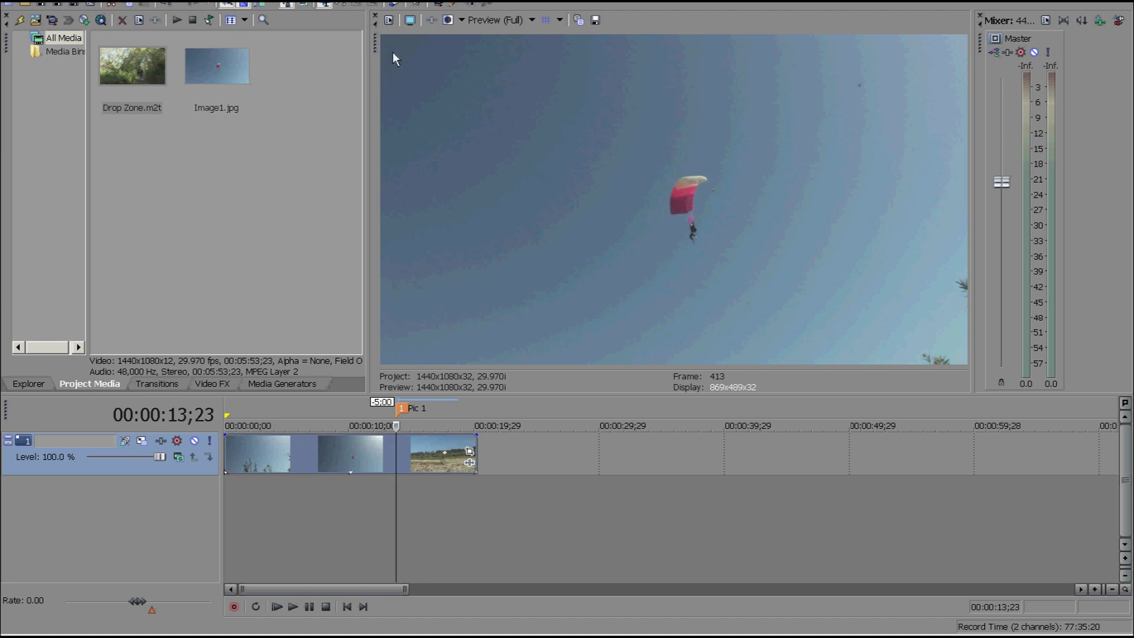
Step: Cancel the new snapshot and select the existing Image1.jpg in Project Media
left_click(597, 19)
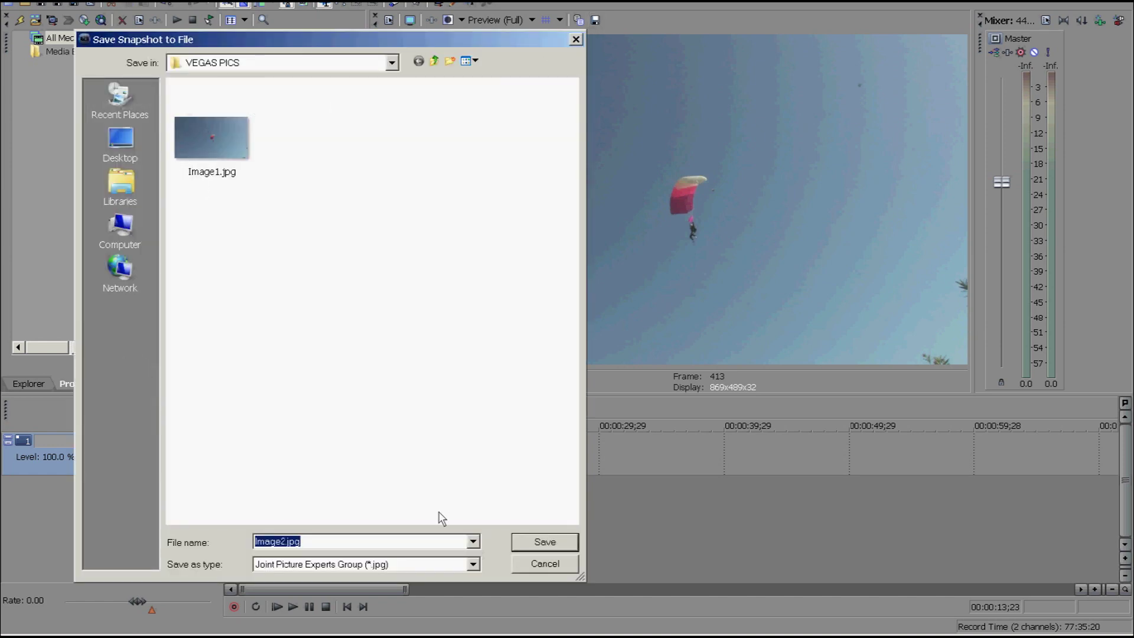
left_click(532, 563)
left_click(220, 77)
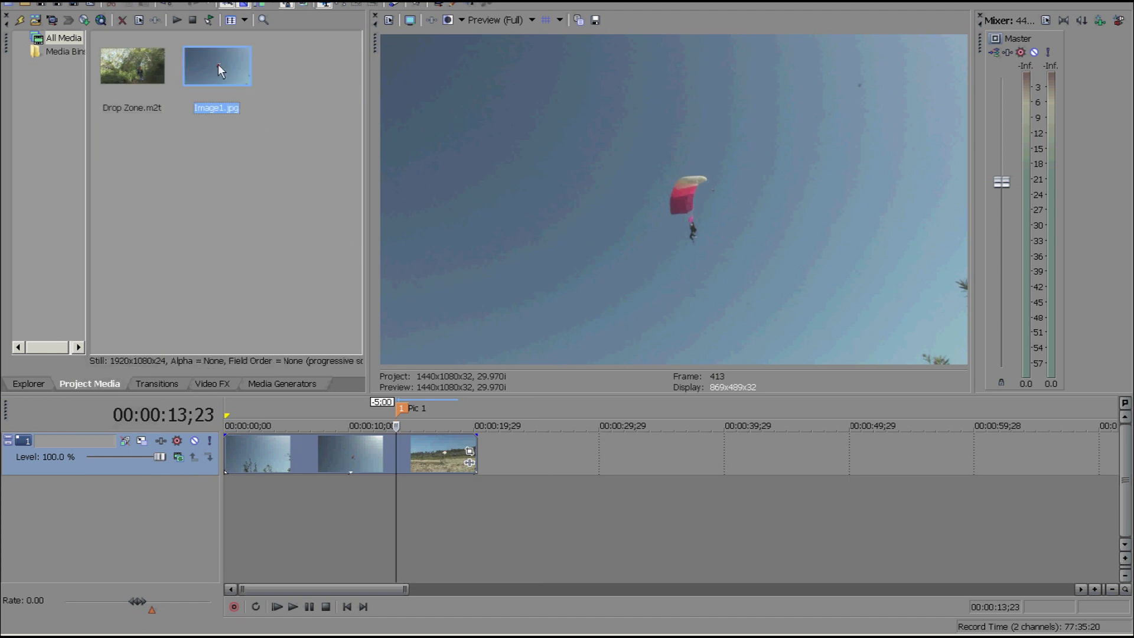
Step: Duplicate the video track and delete the video events from track 1
right_click(509, 455)
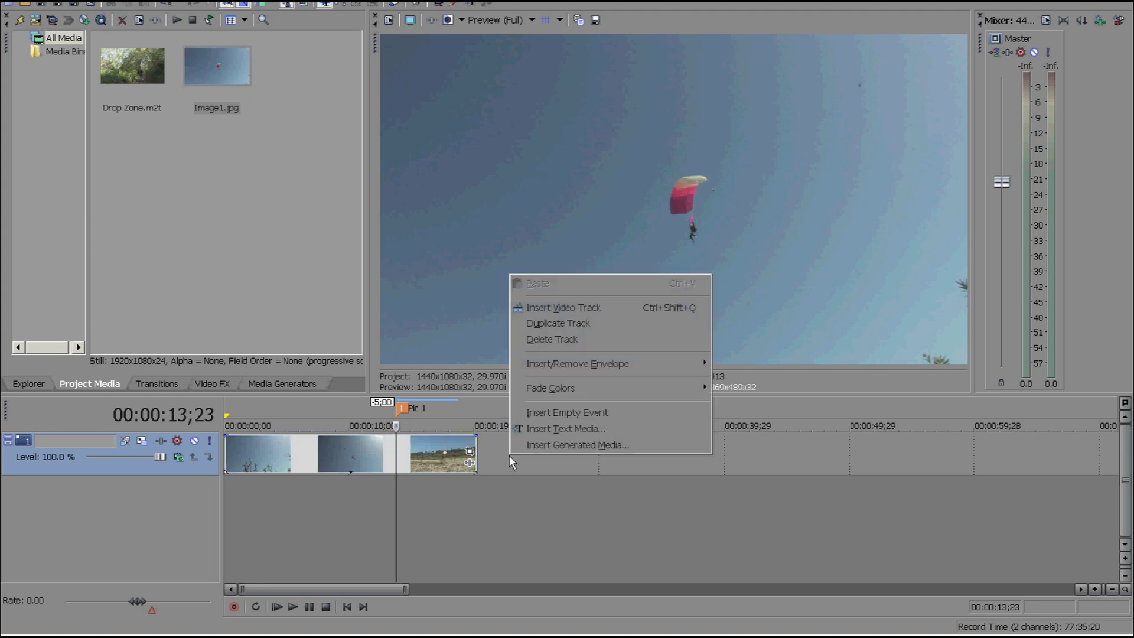
left_click(587, 322)
right_click(418, 461)
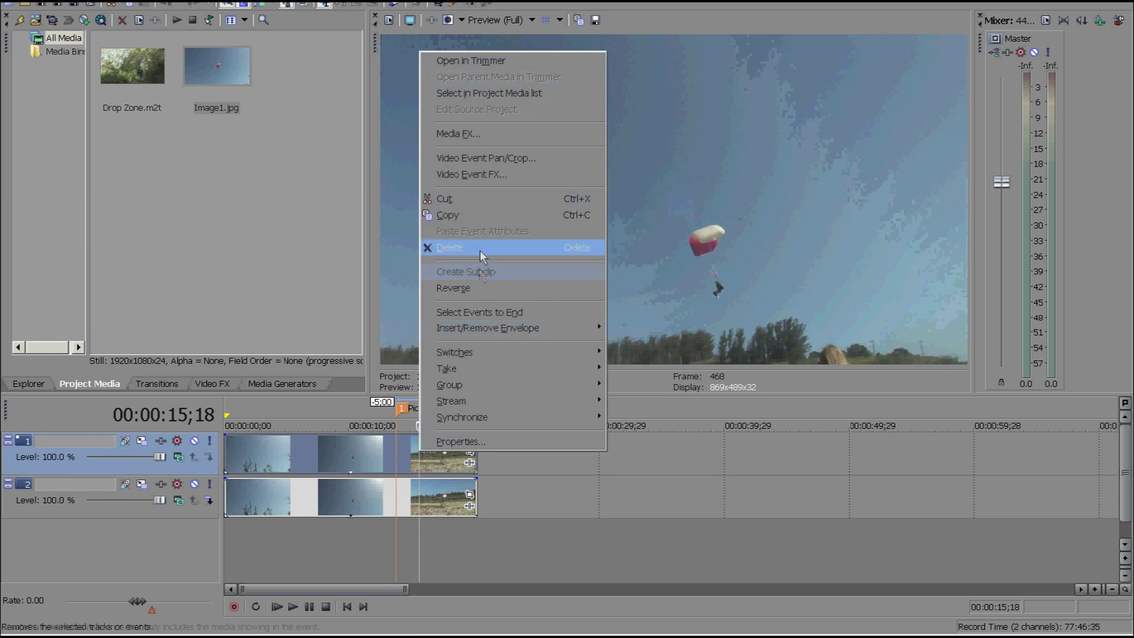
left_click(459, 248)
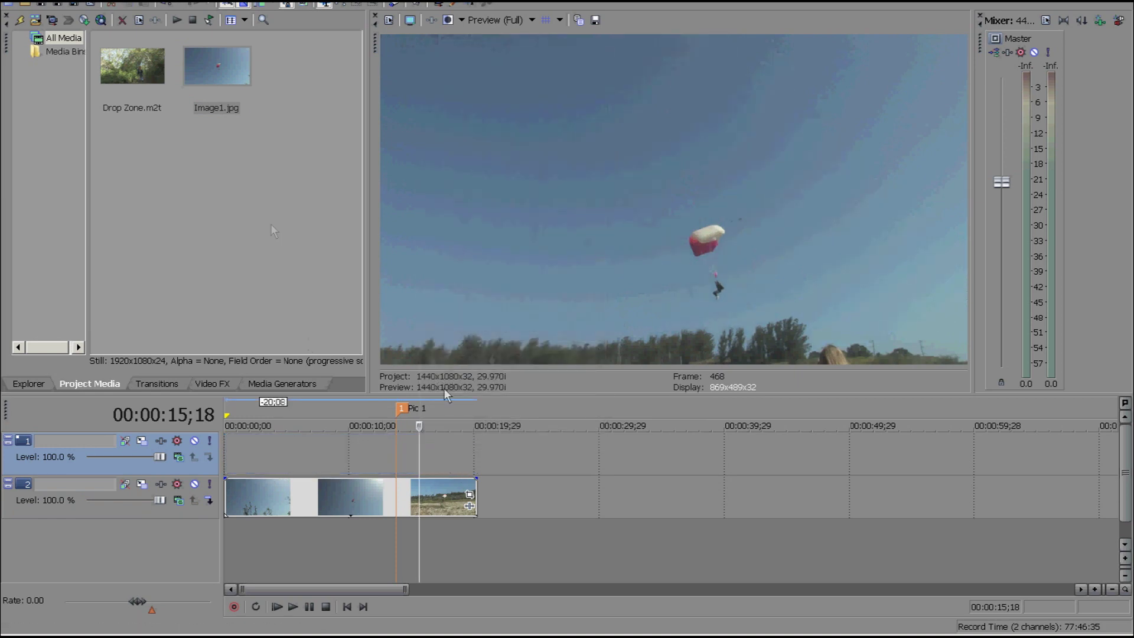
Step: Place Image1.jpg on track 1 at the Pic 1 marker and preview around it
left_click_drag(215, 69, 407, 451)
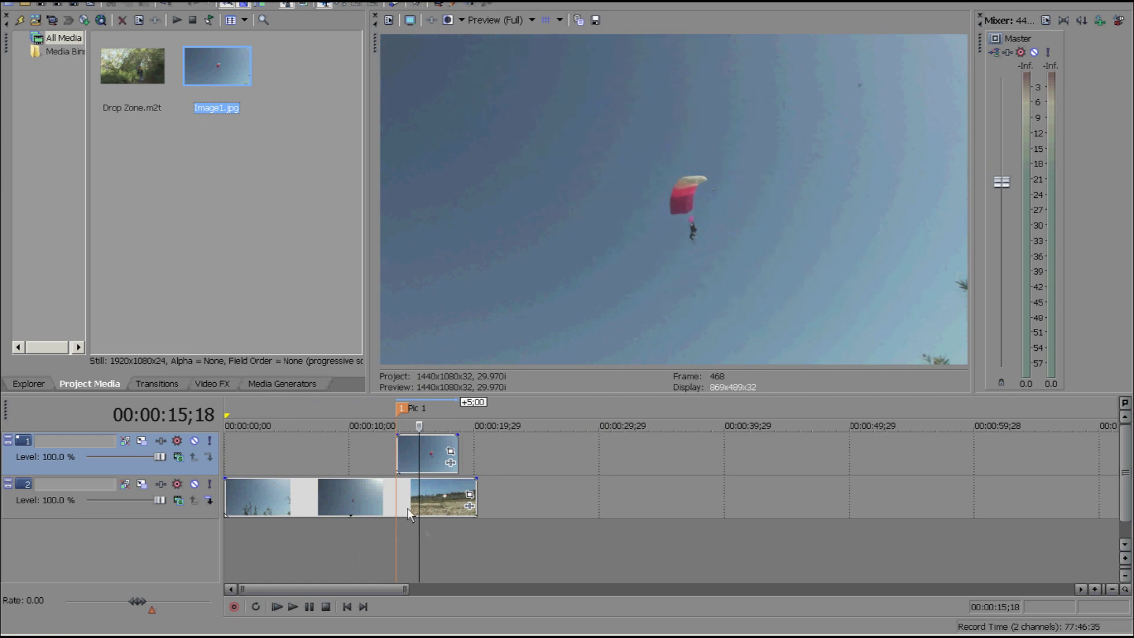
left_click(371, 491)
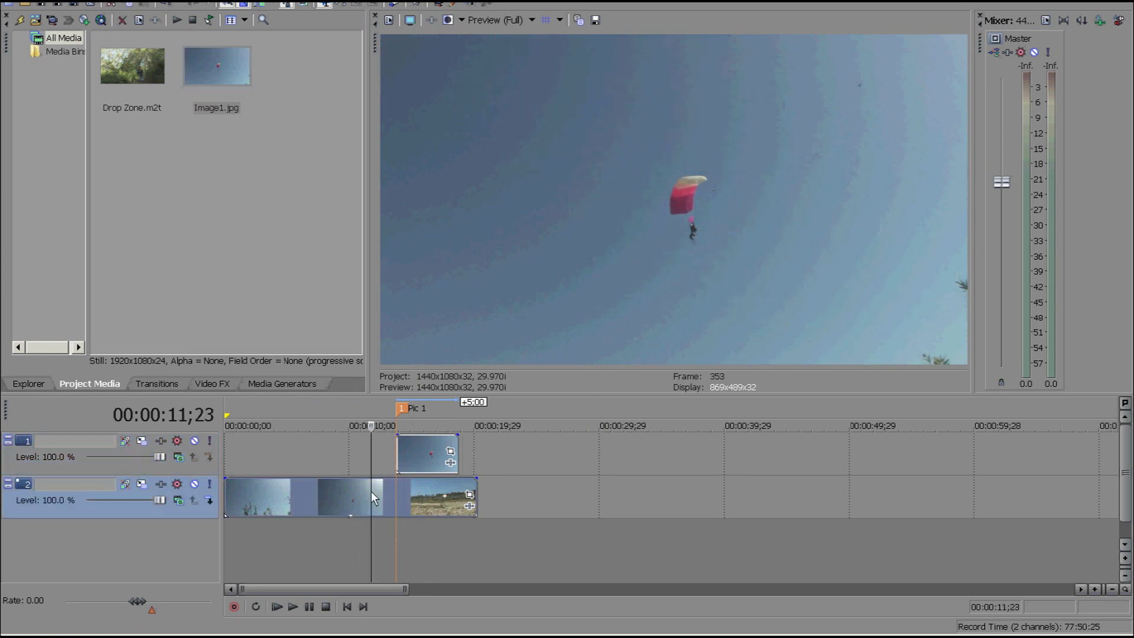
left_click(397, 494)
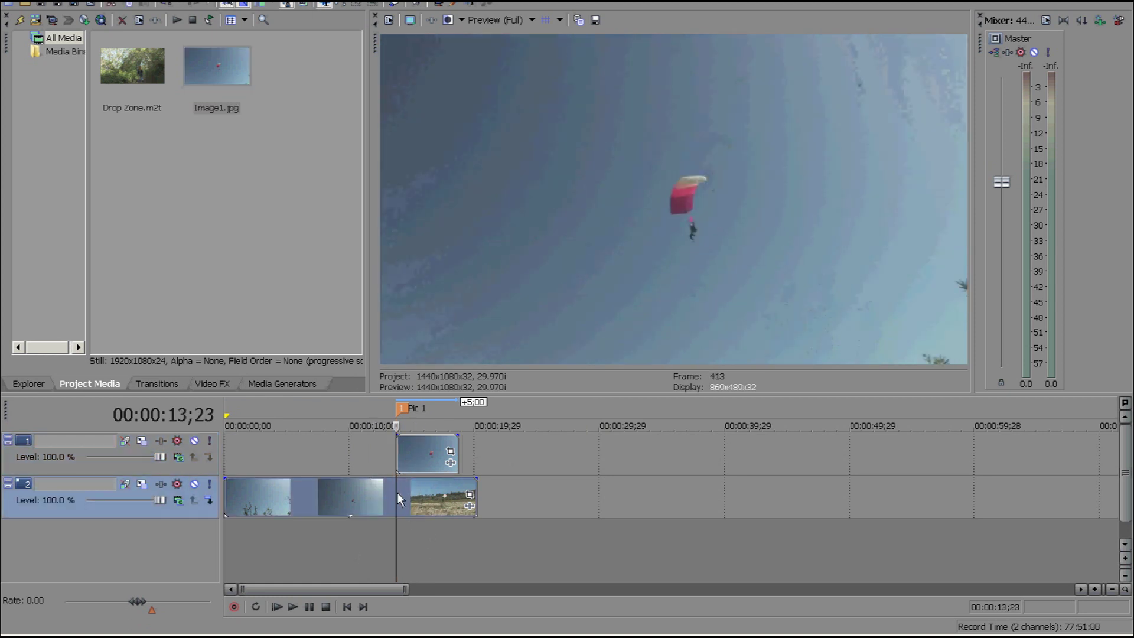
left_click(415, 459)
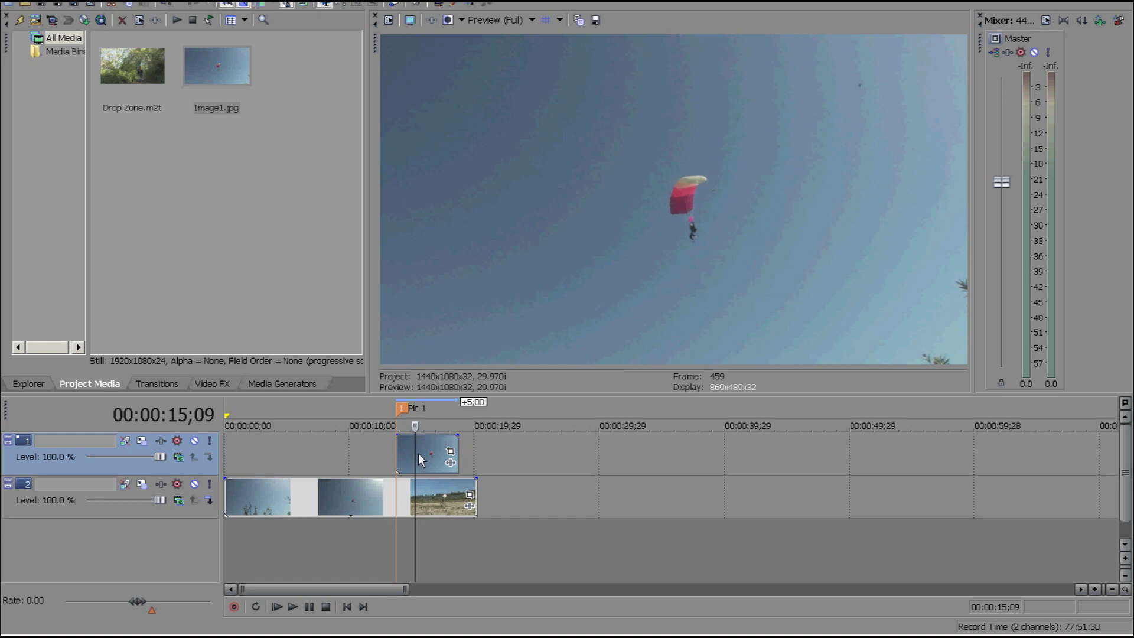
Step: Open Event Pan/Crop for the Image1 event and enable the mask
left_click(451, 453)
left_click_drag(387, 219, 418, 85)
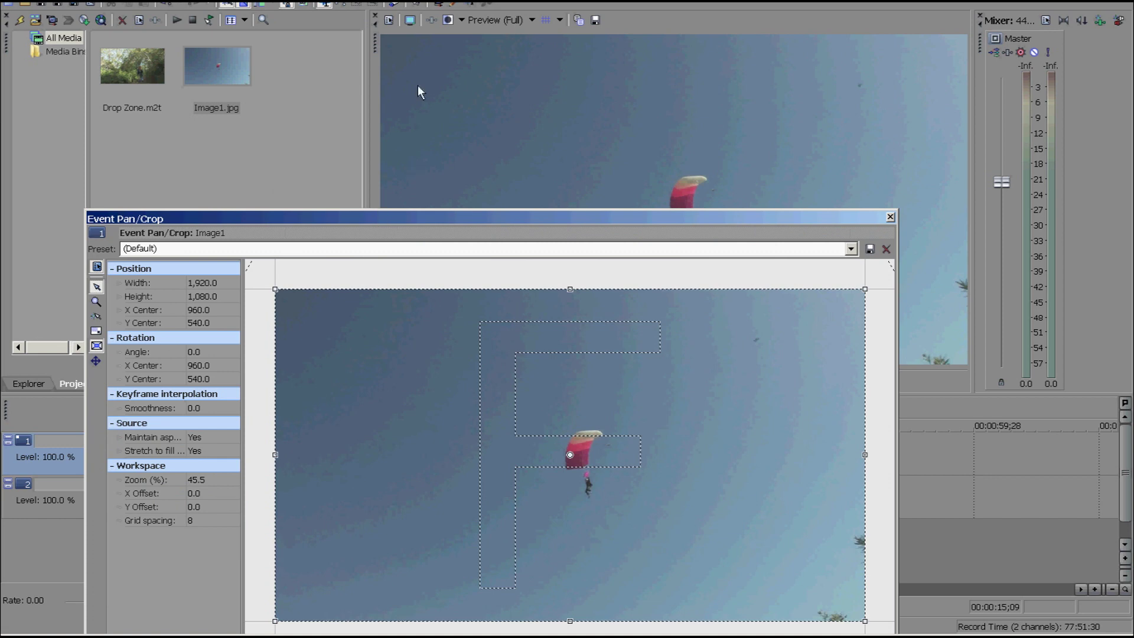
left_click(126, 549)
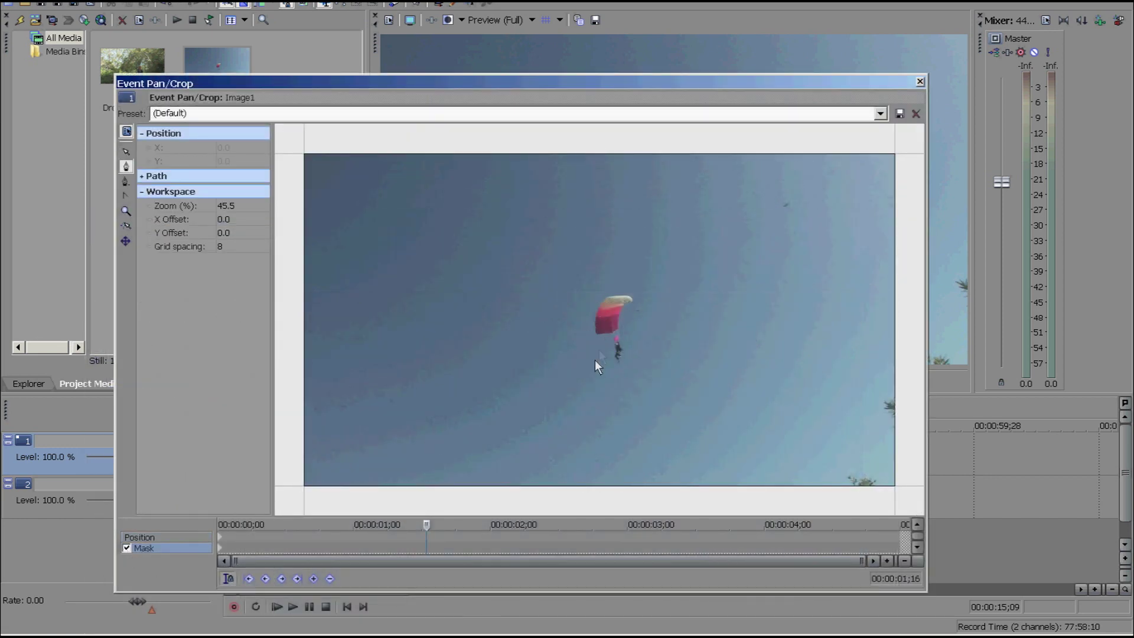
Step: Trace a closed mask outline around the skydiver and parachute canopy
left_click(592, 313)
left_click(613, 367)
left_click(626, 368)
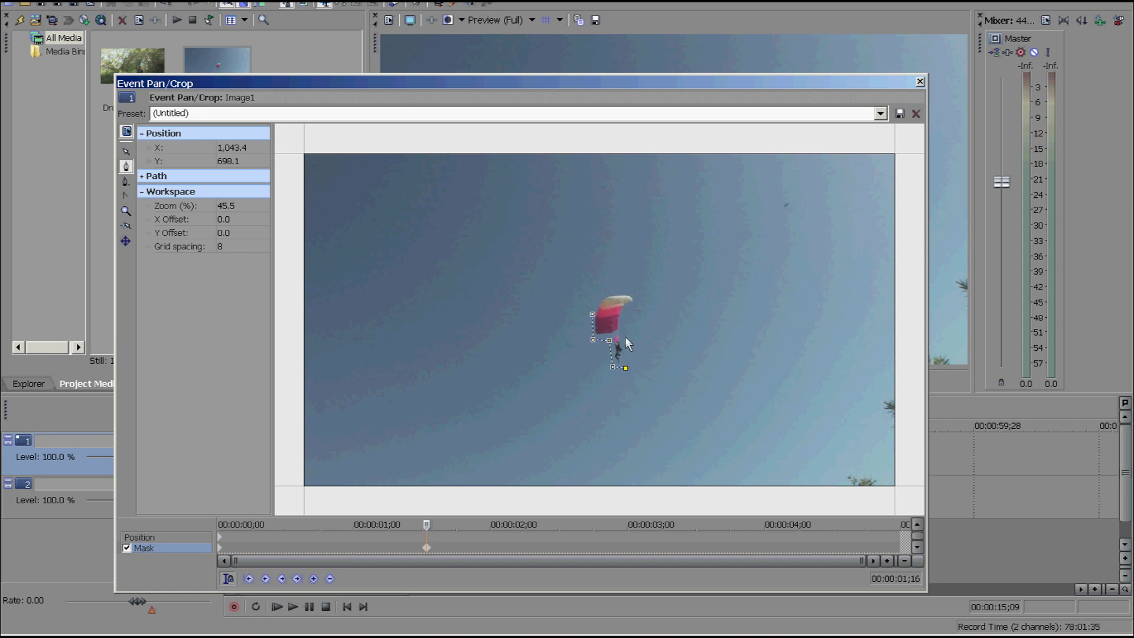
left_click(624, 315)
left_click(640, 301)
left_click(632, 290)
left_click(604, 292)
left_click(593, 314)
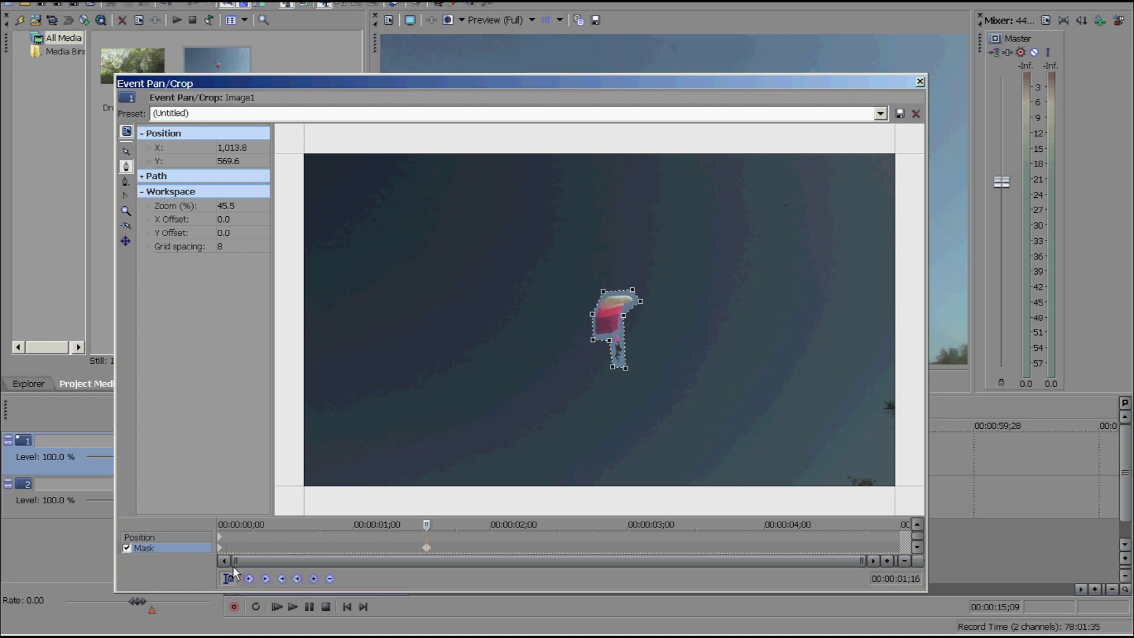
Step: Set the mask keyframe to Linear and move it to 00:00:00;00
left_click(218, 547)
right_click(219, 547)
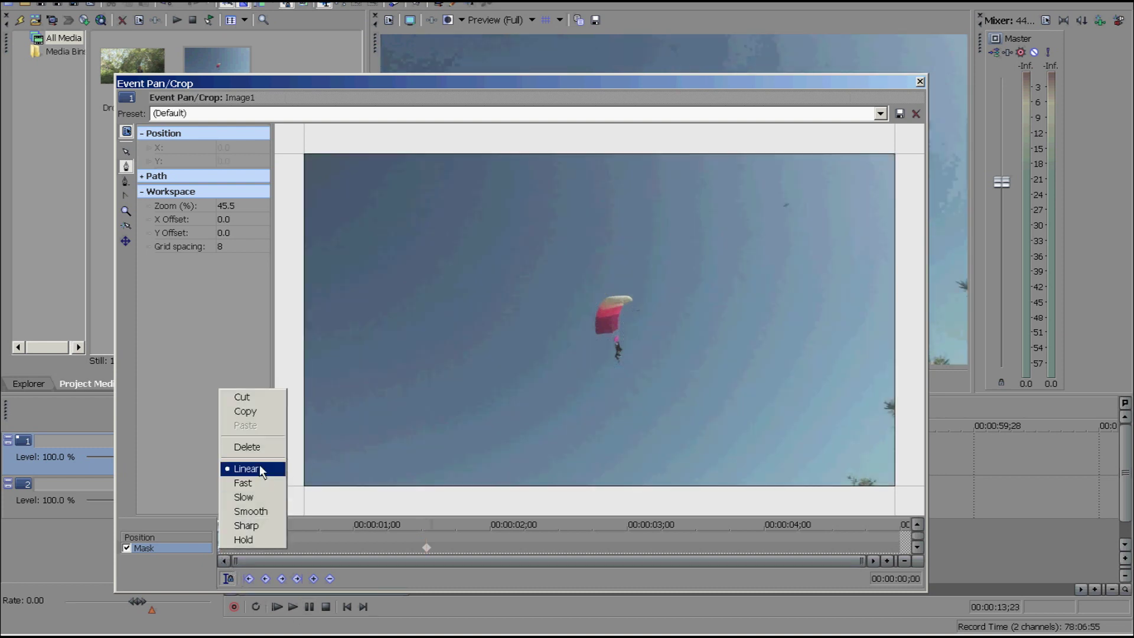
left_click(250, 447)
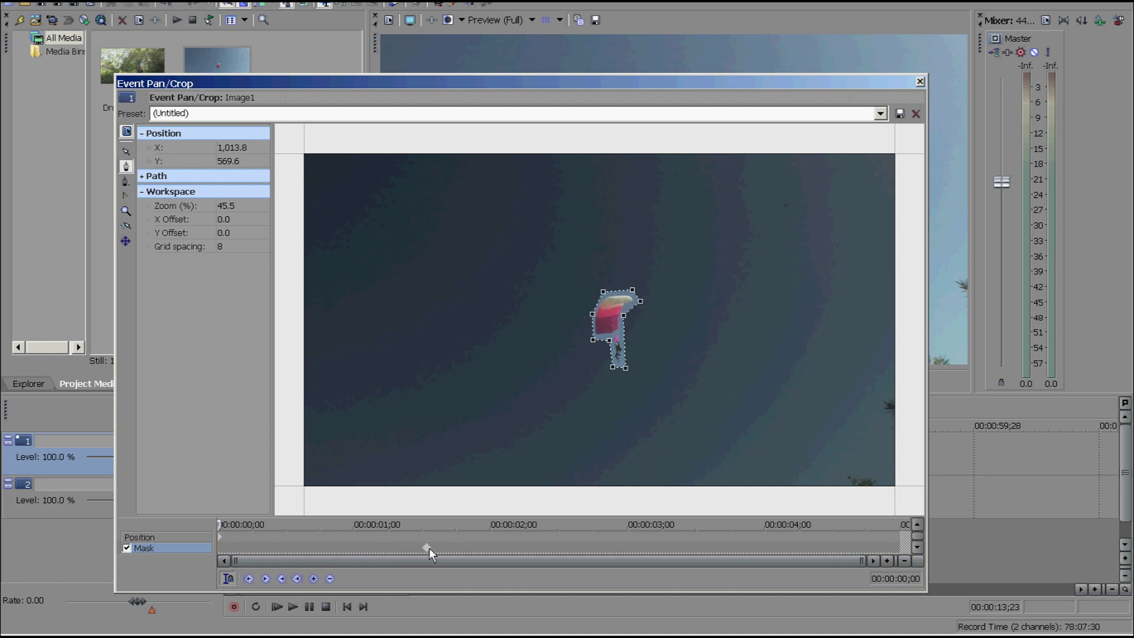
left_click_drag(426, 548, 218, 549)
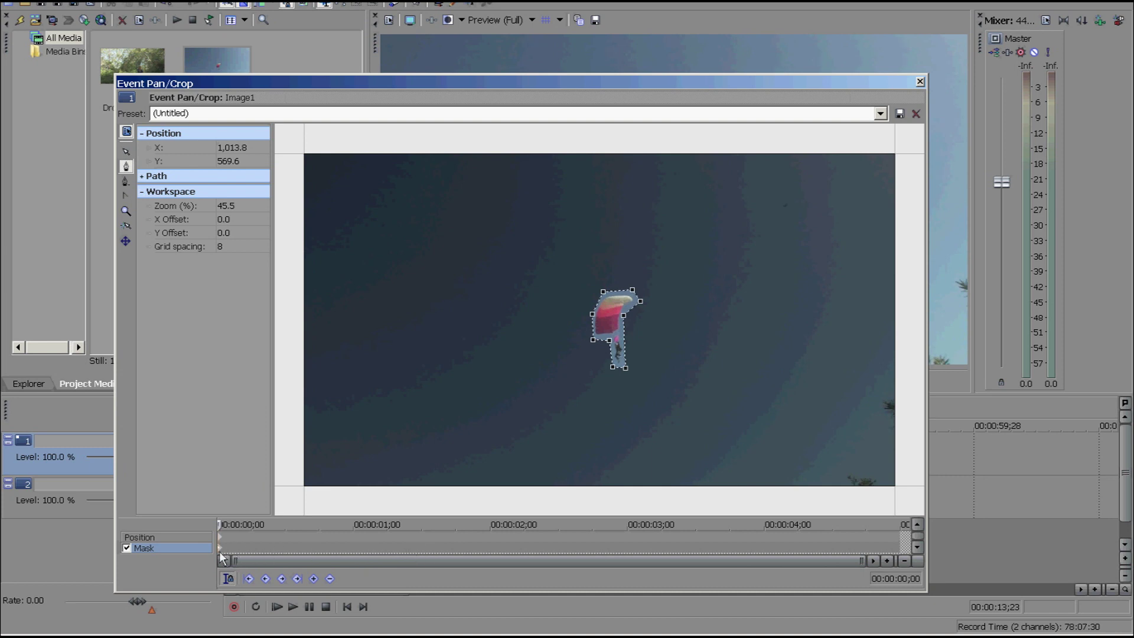
Step: Select the Position row, zoom out, then reset the starting framing to the centred full frame
left_click(178, 538)
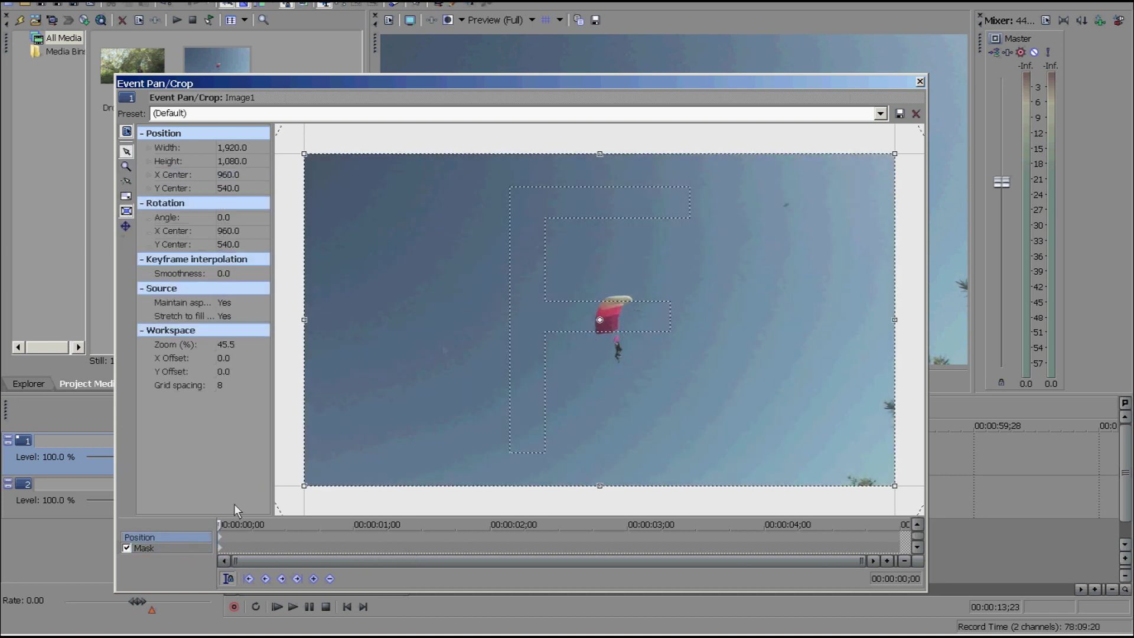
scroll(566, 342, "down", 2)
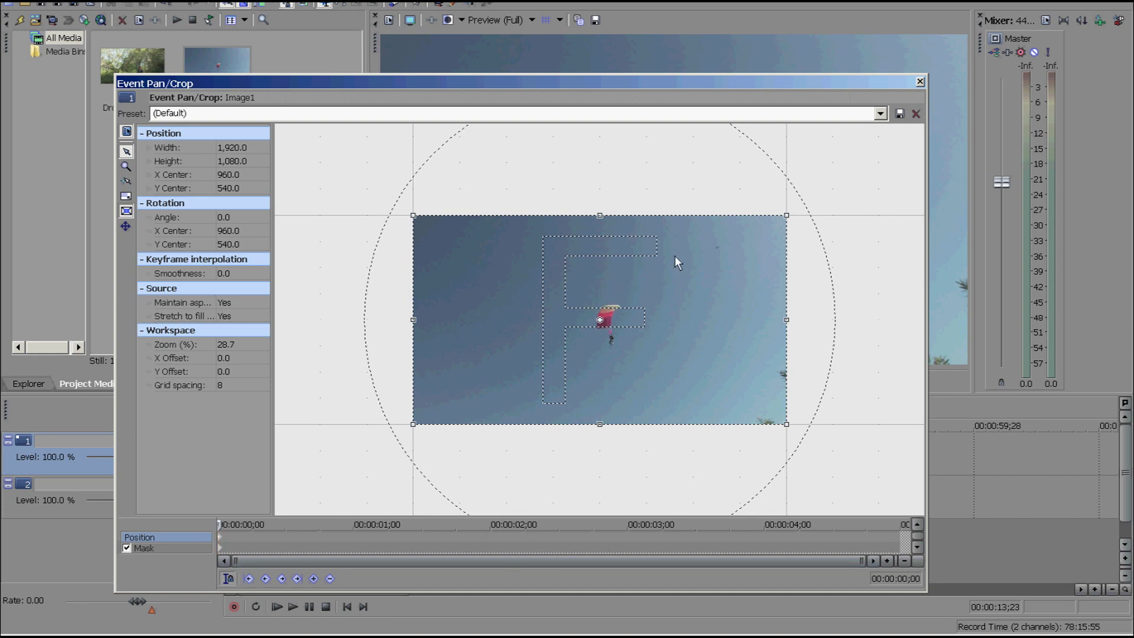
left_click_drag(674, 259, 300, 465)
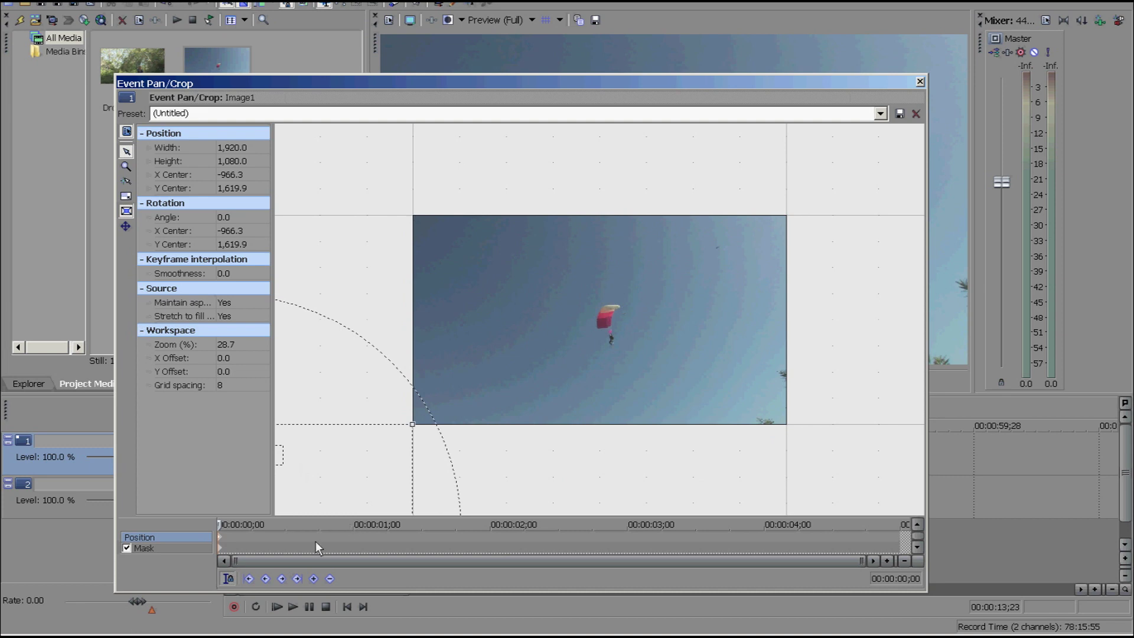
left_click(655, 534)
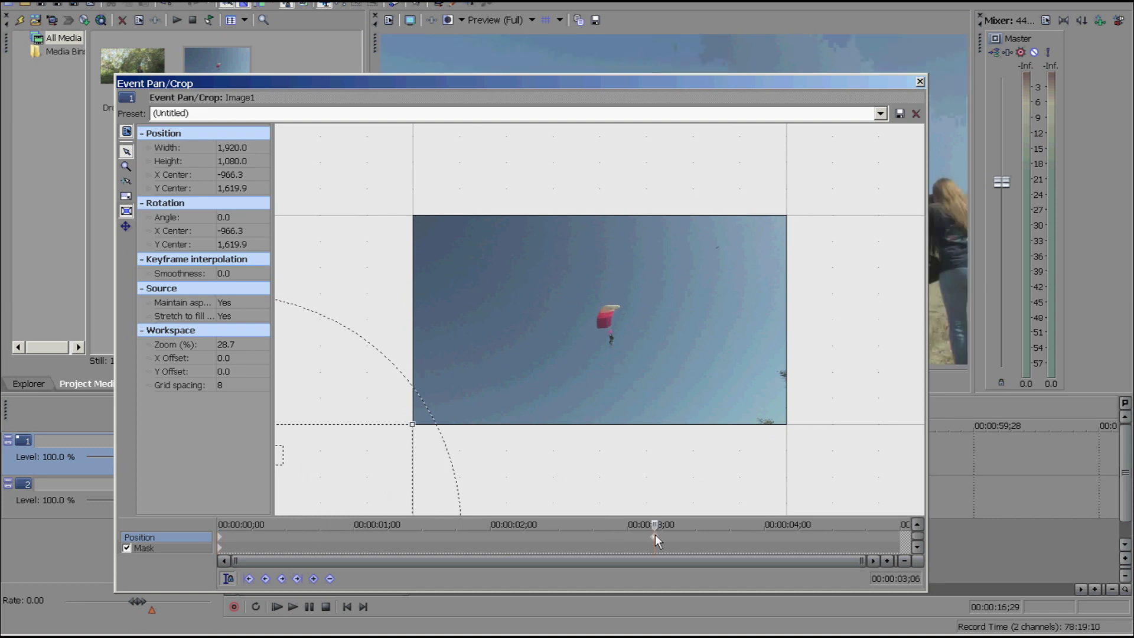
left_click(222, 539)
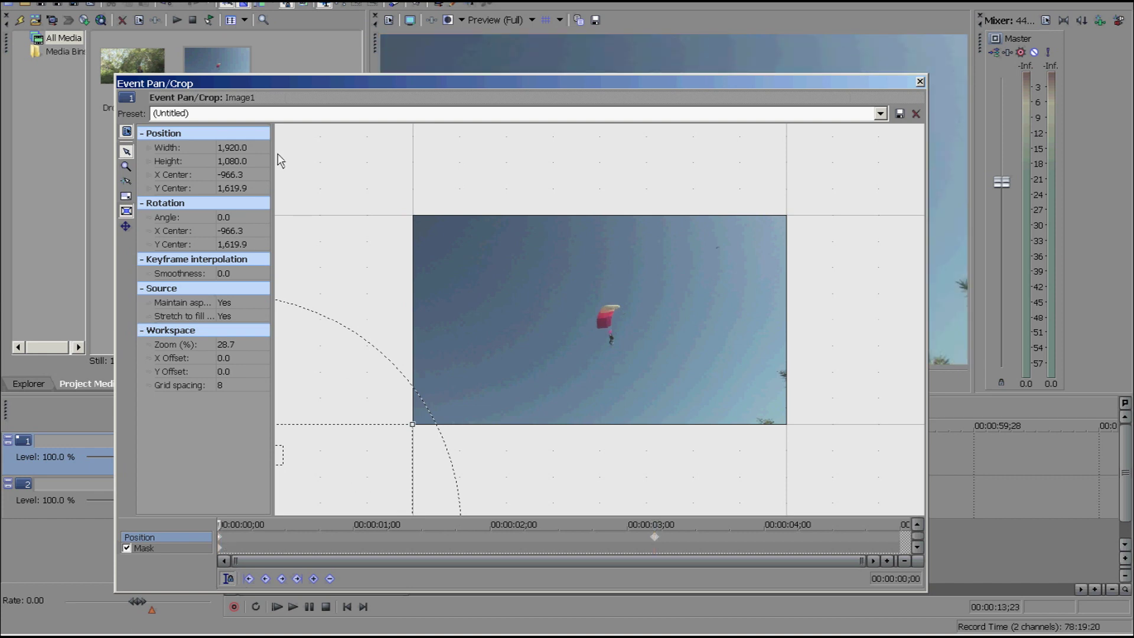
right_click(326, 248)
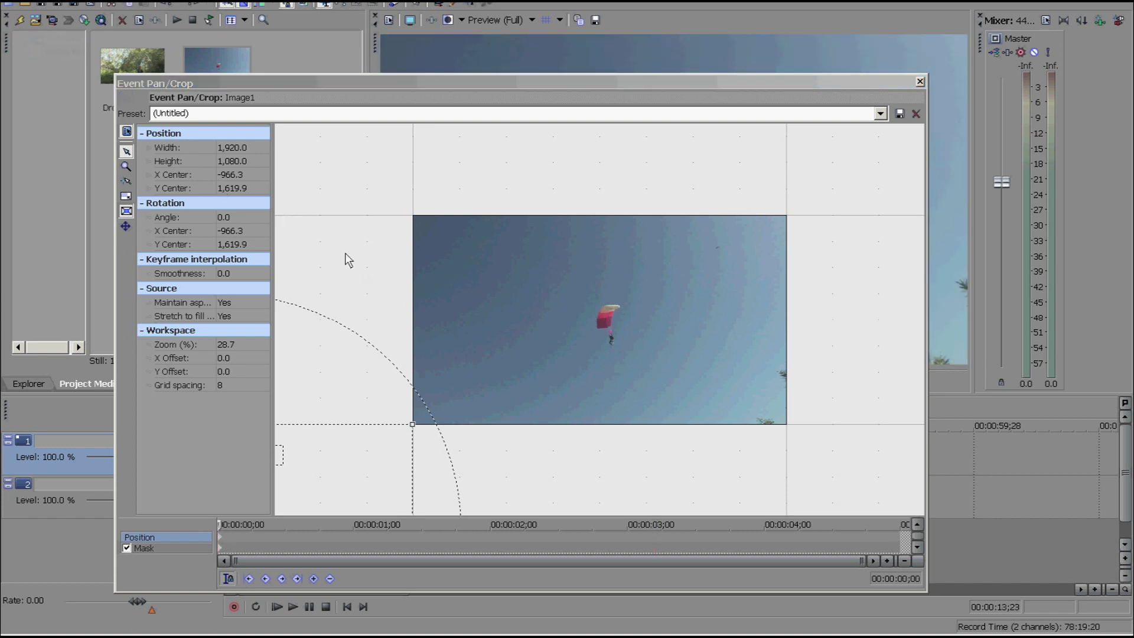
left_click(346, 254)
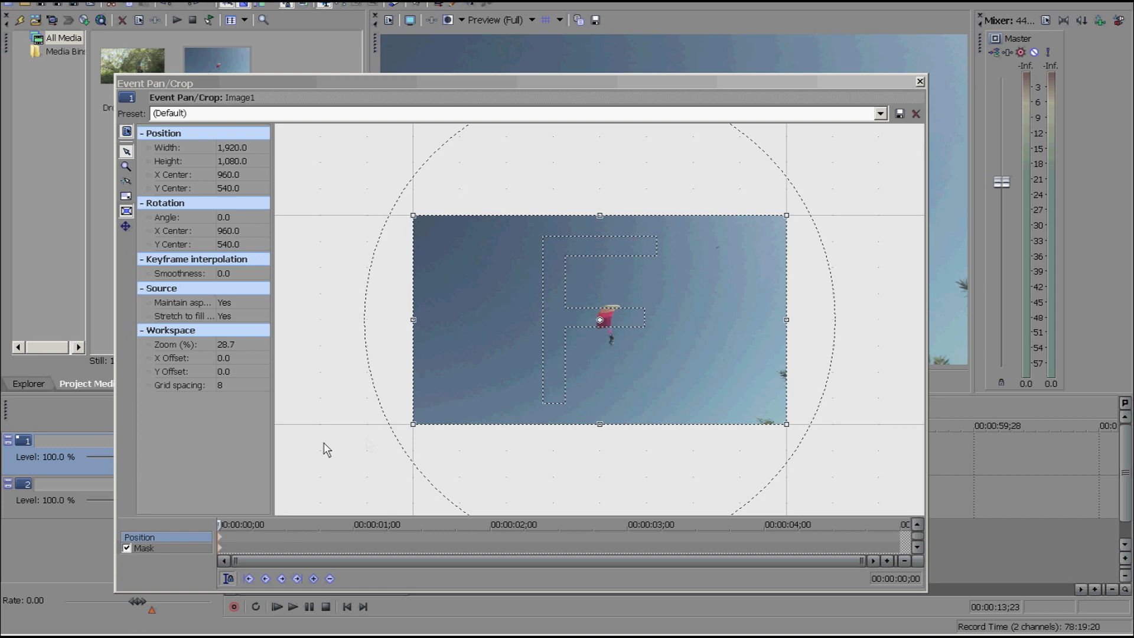
Step: Shift the framing down-left, ending at X 407.8, Y 849.6, with a keyframe at the event's end
left_click(674, 540)
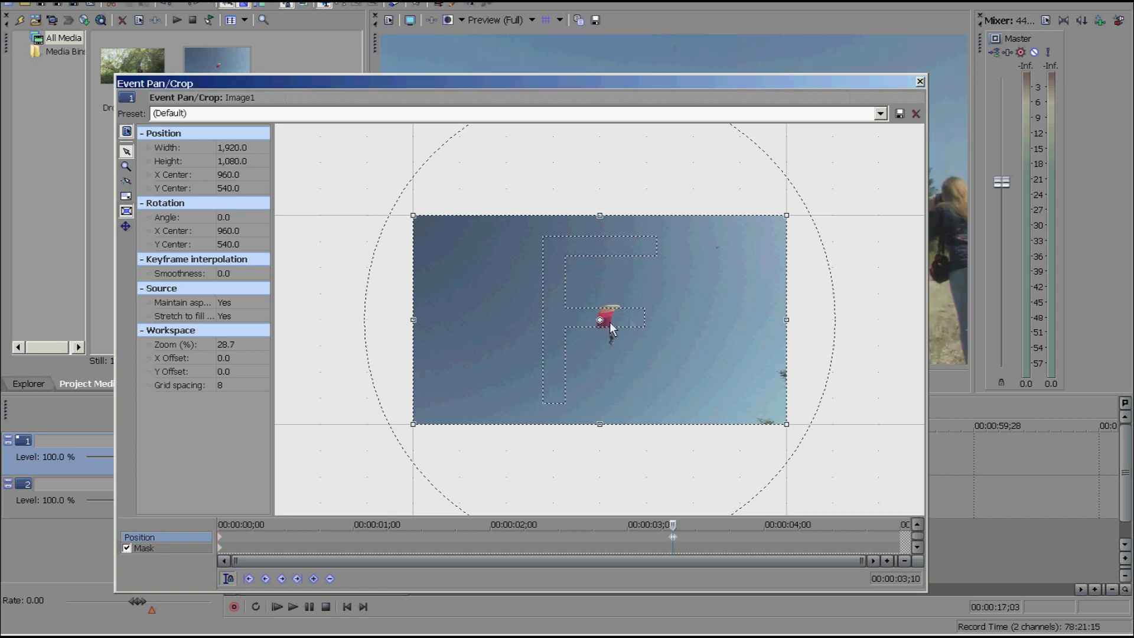
left_click_drag(646, 285, 345, 459)
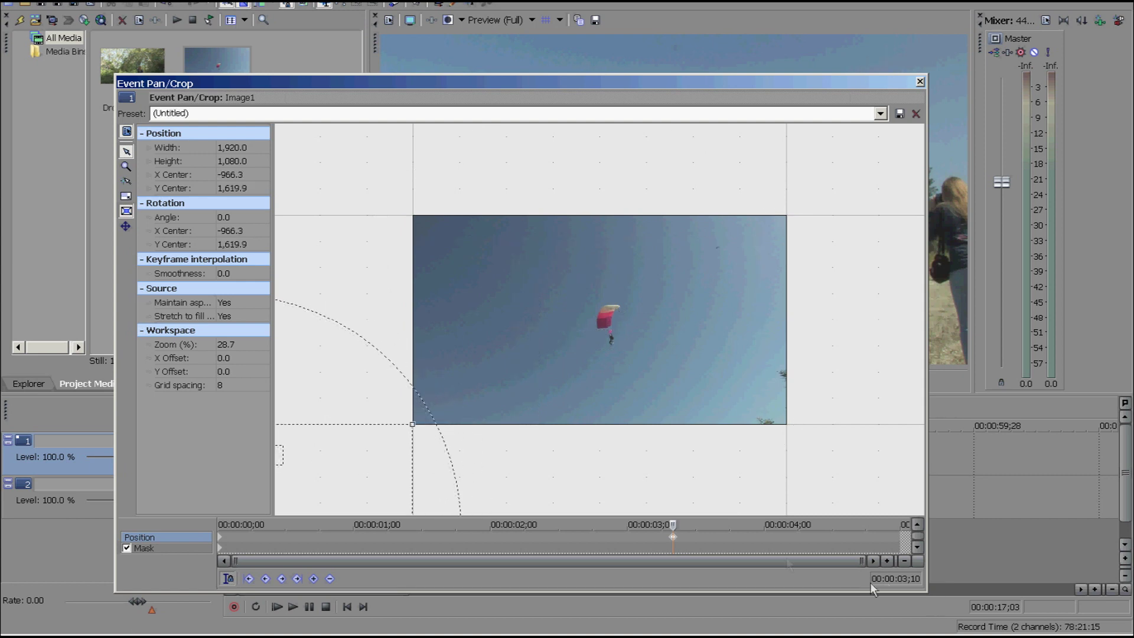
left_click_drag(675, 536, 902, 539)
left_click_drag(546, 406, 381, 454)
left_click_drag(377, 448, 373, 448)
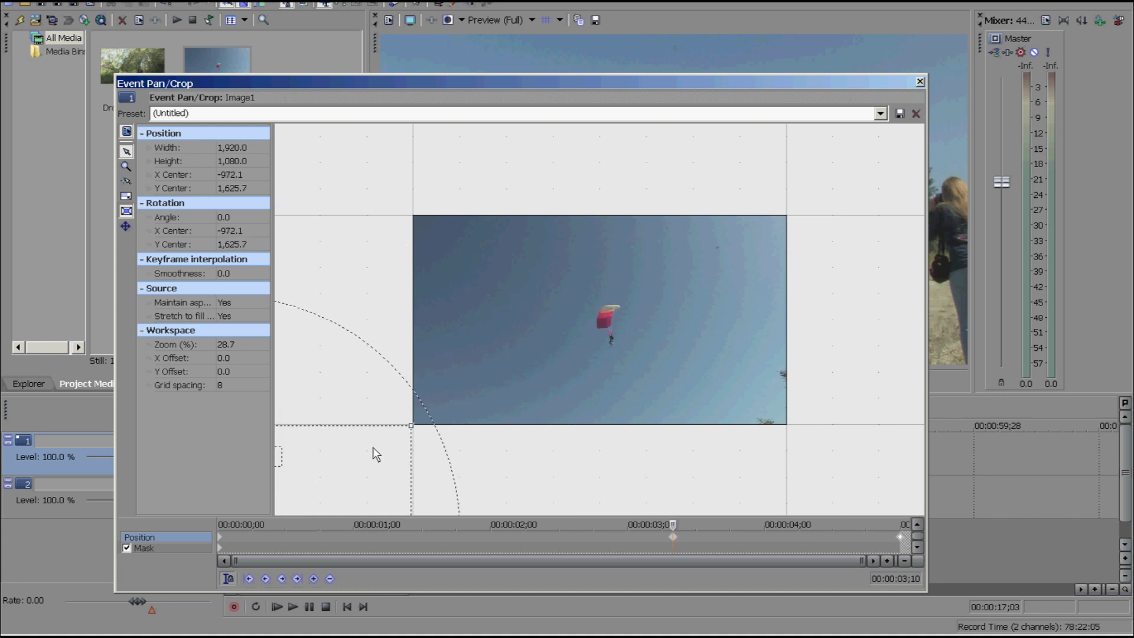
Step: Delete the extra 3-second position keyframe and check the end and 1;13 positions
right_click(675, 537)
left_click(711, 421)
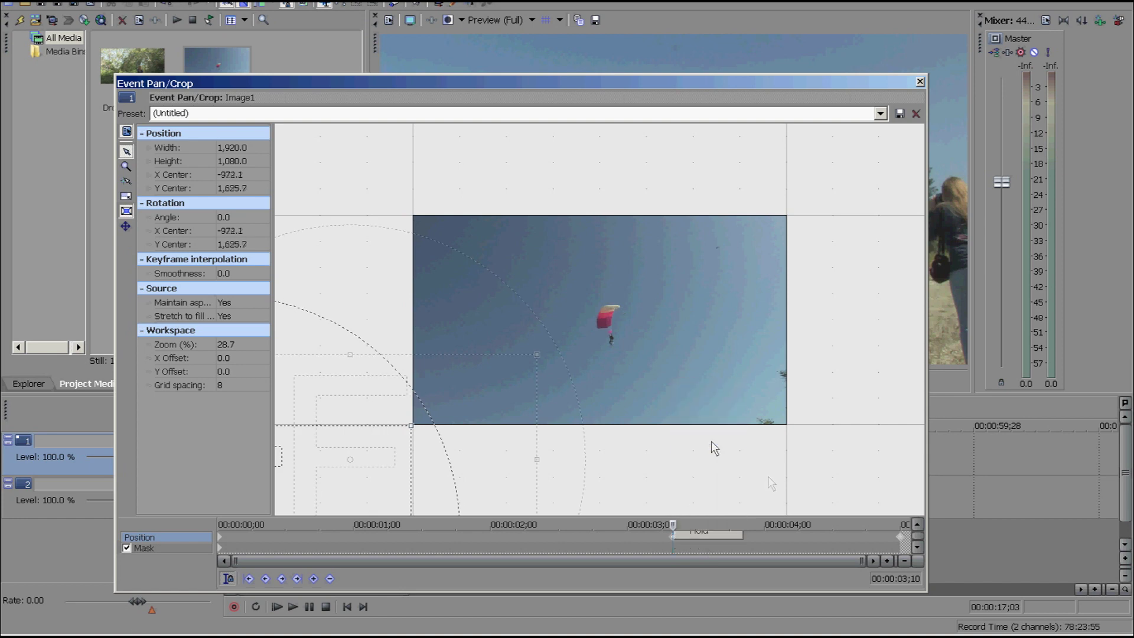
left_click(899, 538)
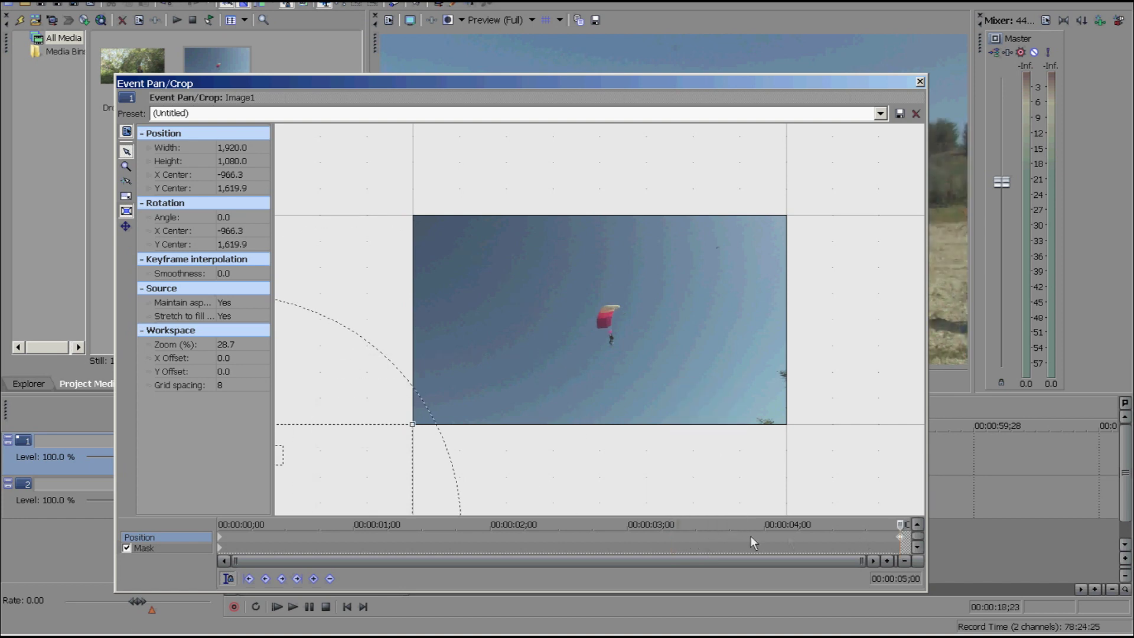
left_click(413, 540)
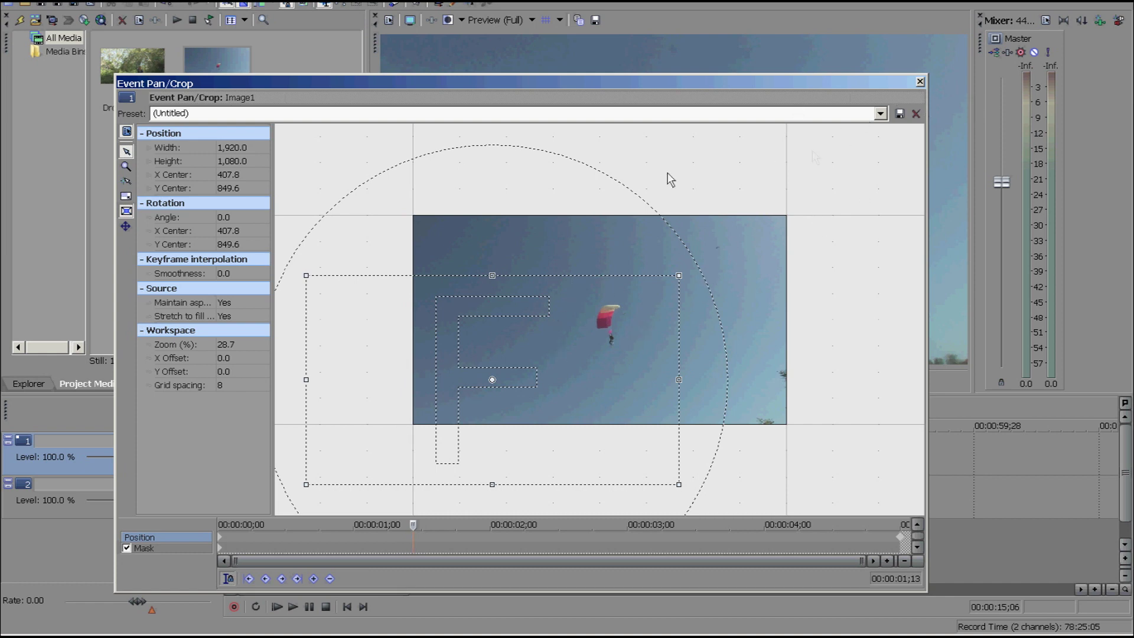
Step: Close the Pan/Crop window and play the project from just before the snapshot
left_click(920, 82)
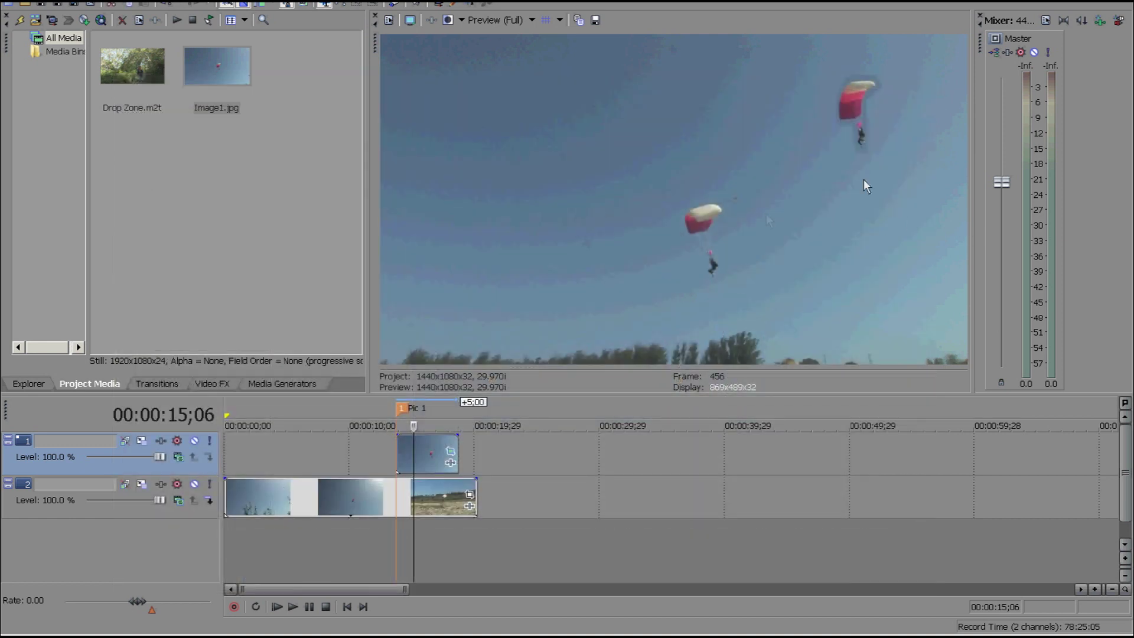
left_click(338, 462)
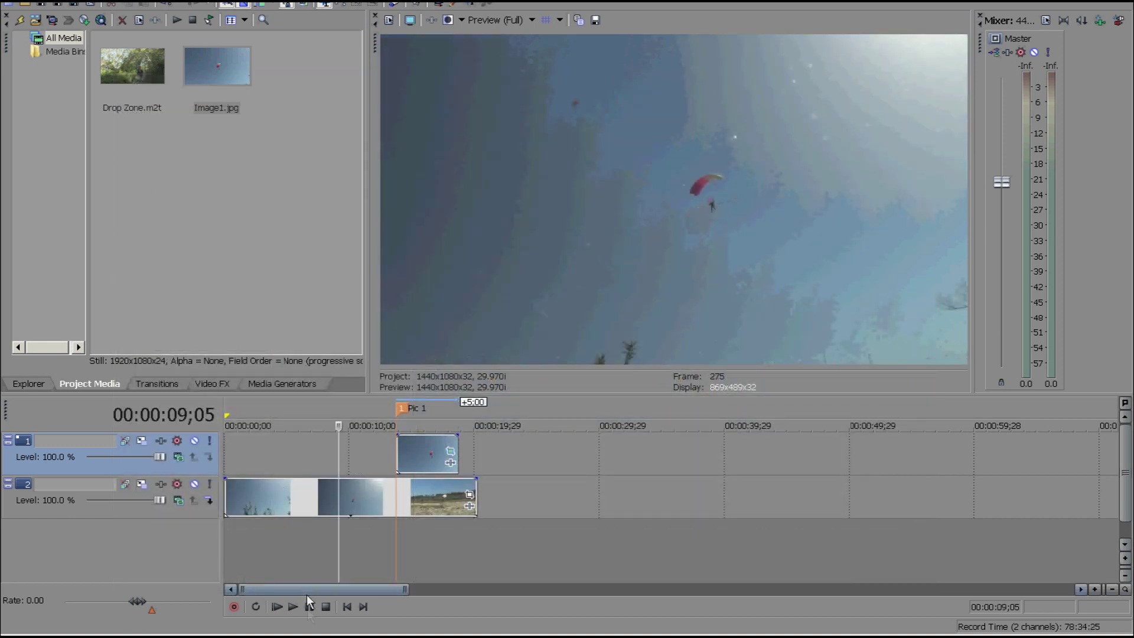
left_click(292, 607)
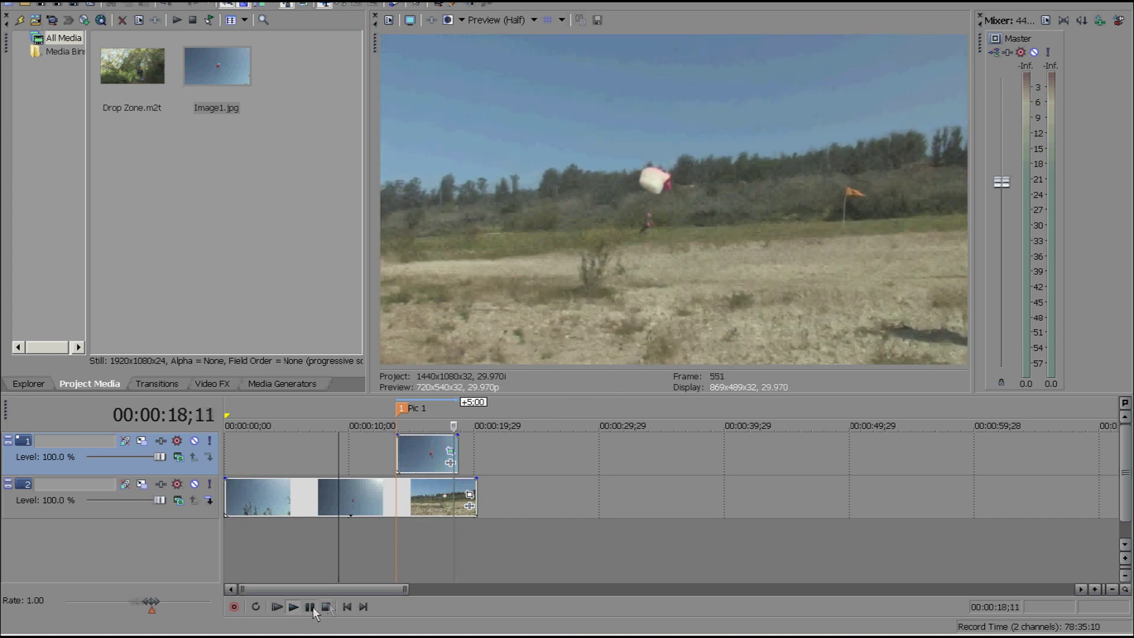
left_click(310, 608)
Step: Scrub between about 14;24 and 16;22, then replay from about 12;07
scroll(509, 523, "up", 4)
scroll(603, 520, "down", 3)
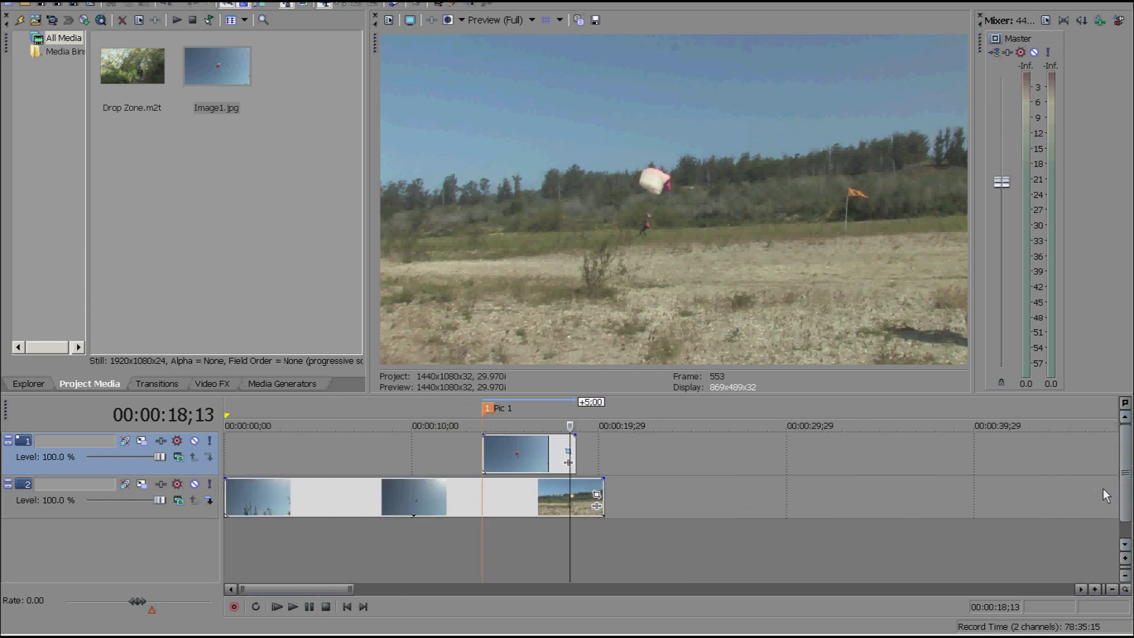
scroll(697, 486, "up", 2)
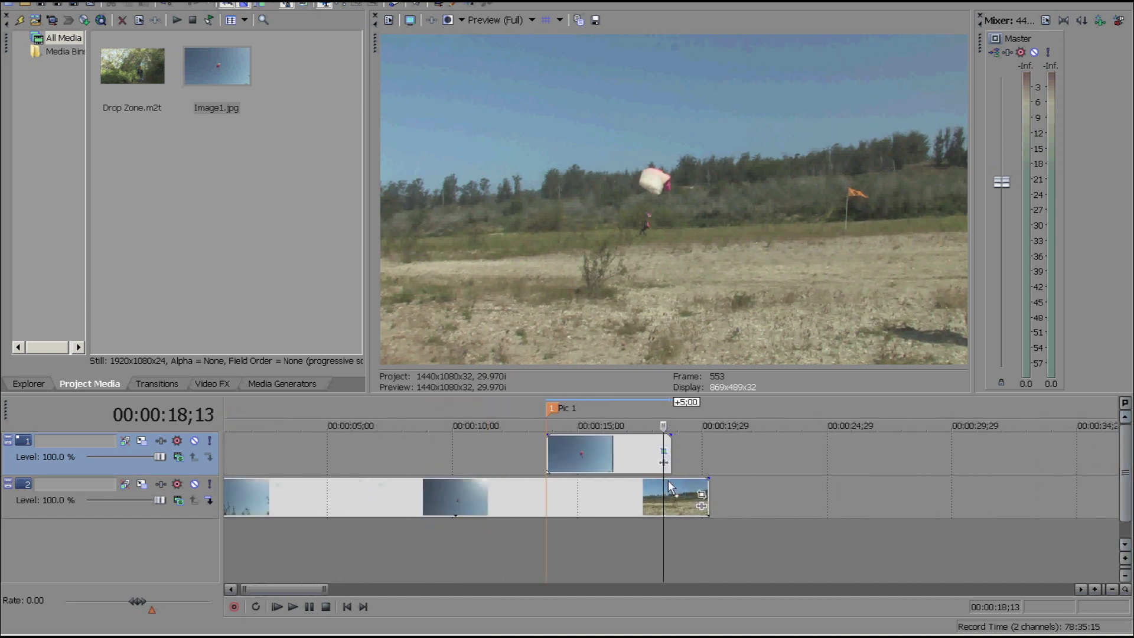
left_click(604, 495)
left_click(622, 498)
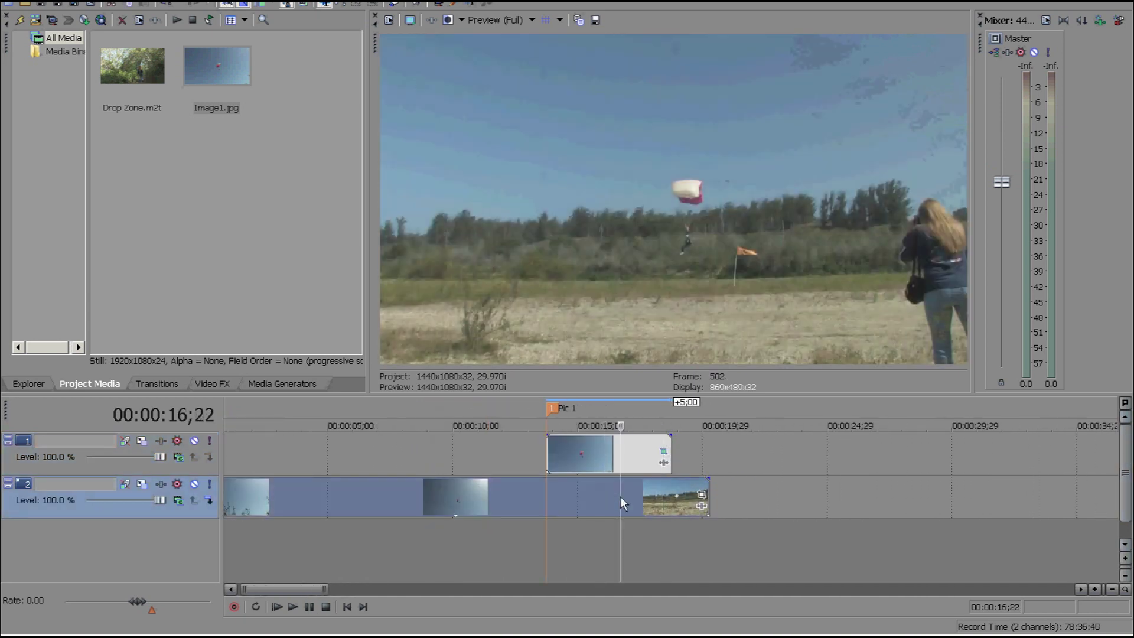
left_click(601, 496)
left_click(584, 499)
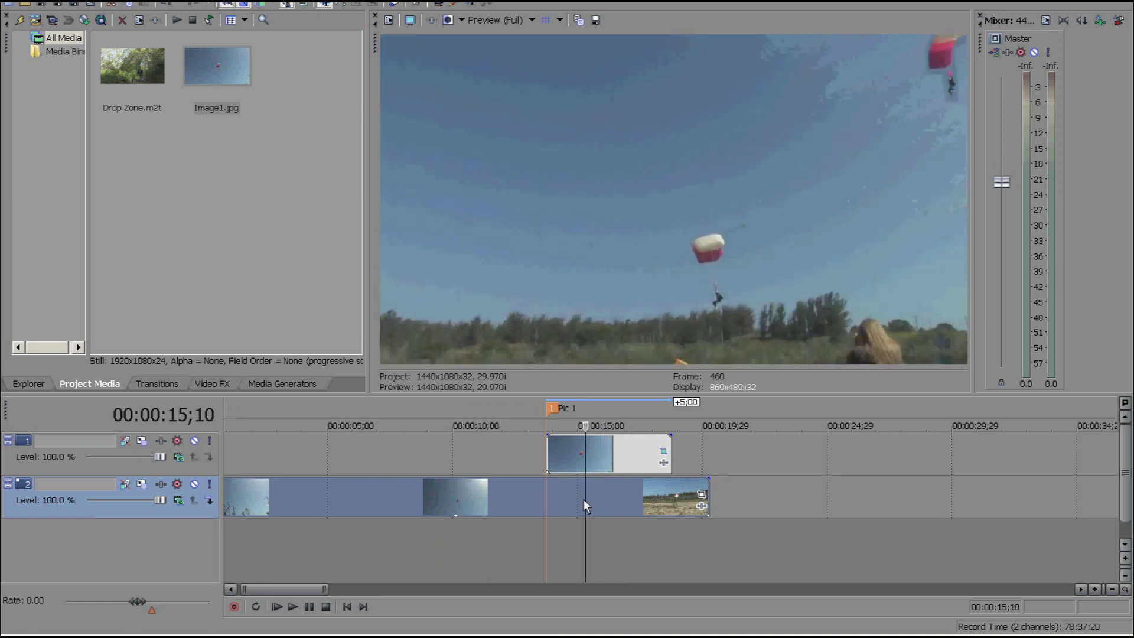
left_click(572, 499)
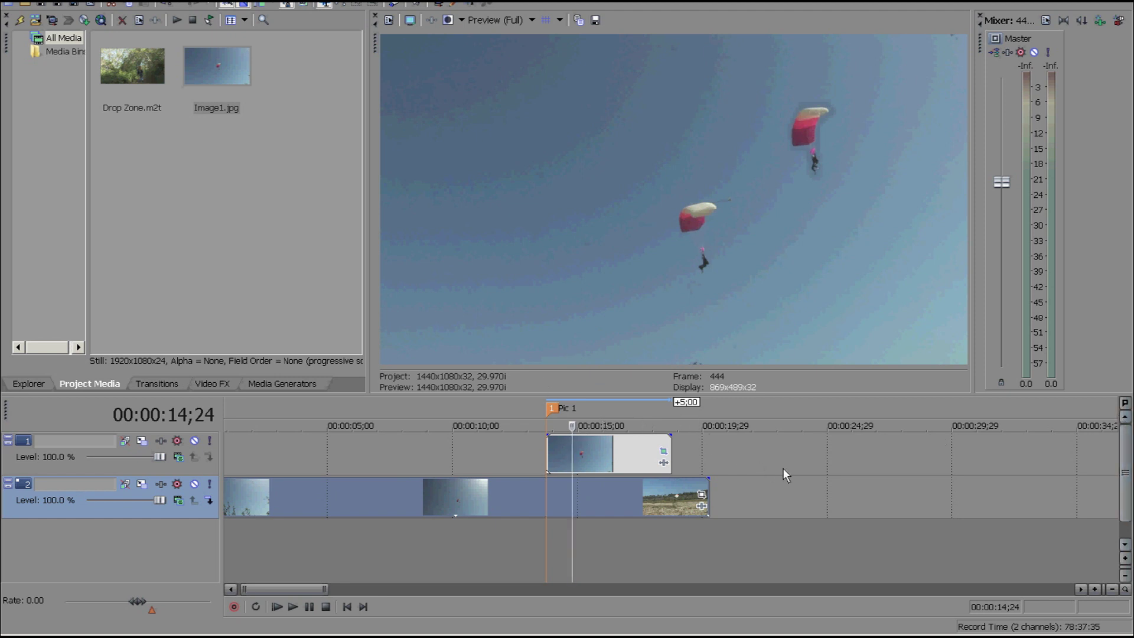
left_click(508, 442)
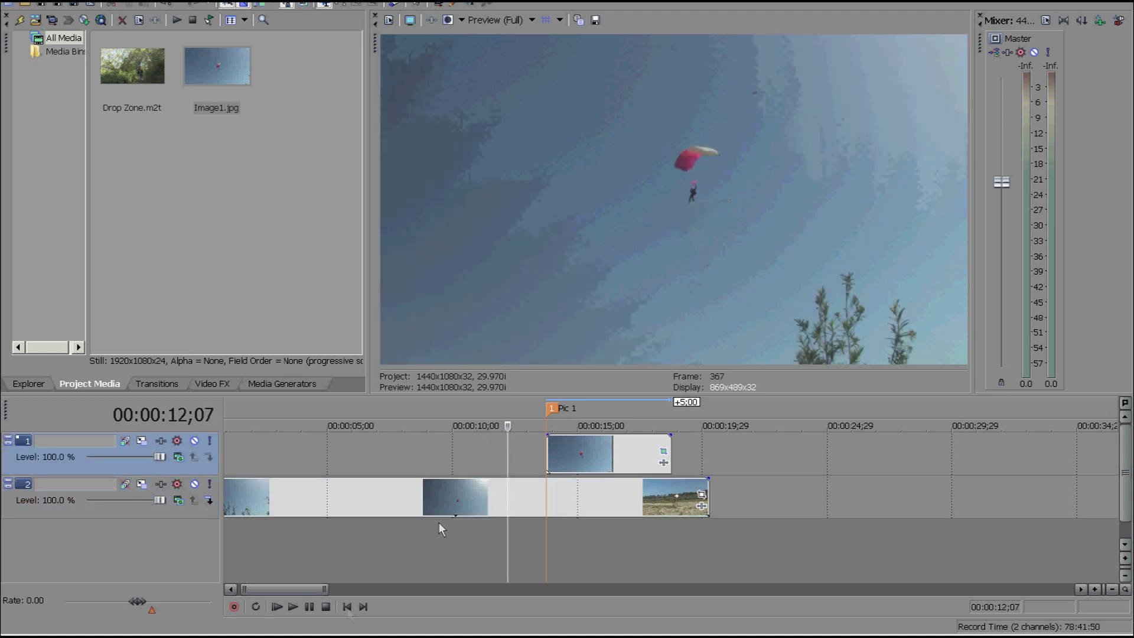
left_click(293, 607)
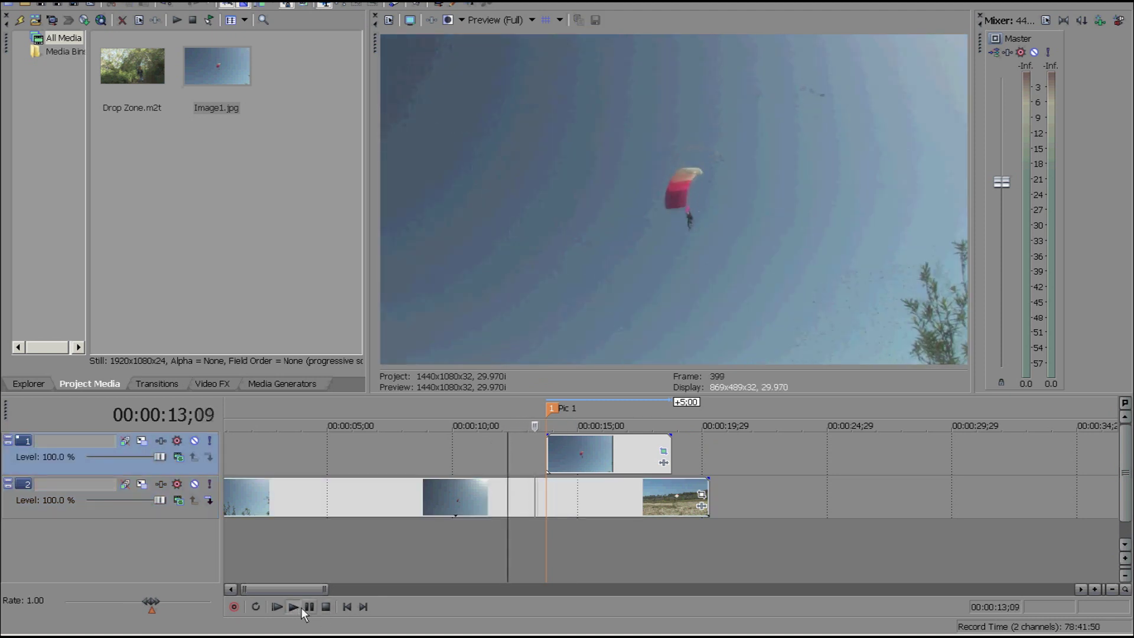